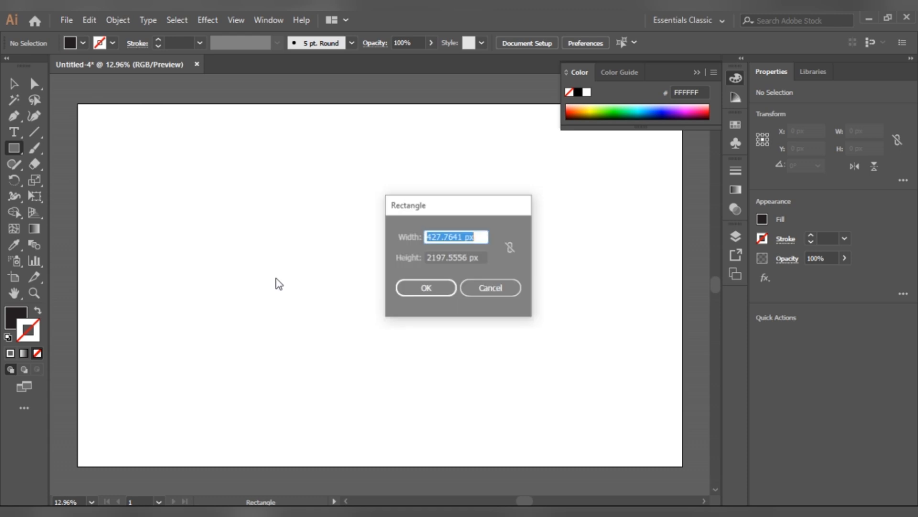
Step: Create a rectangle 5000 px wide and 3000 px high
key("BackSpace")
type("5000")
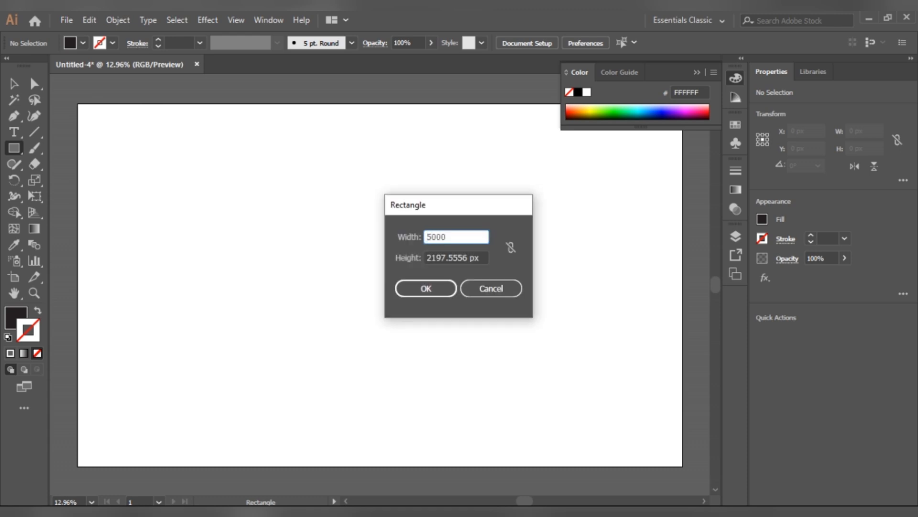
left_click(471, 257)
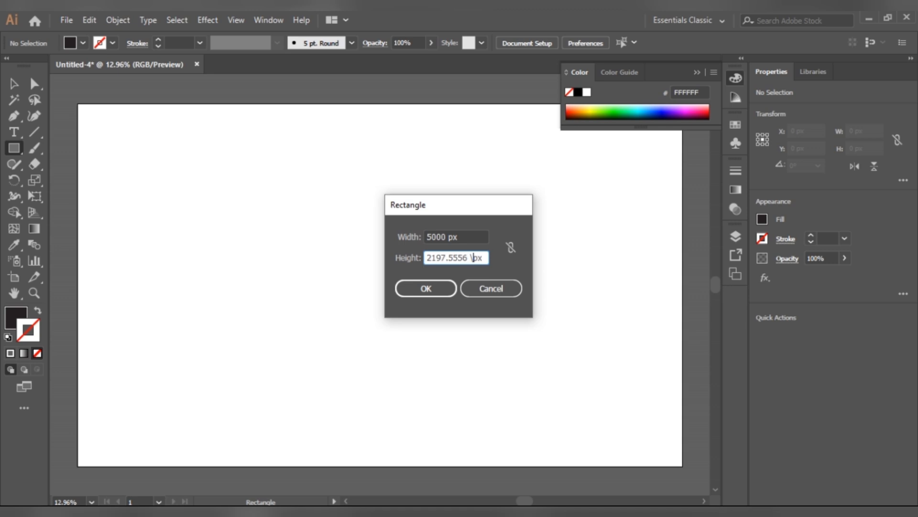
key("BackSpace")
key("BackSpace")
key("BackSpace")
key("BackSpace")
key("BackSpace")
key("BackSpace")
key("BackSpace")
key("BackSpace")
key("BackSpace")
key("BackSpace")
type("3000")
key("Return")
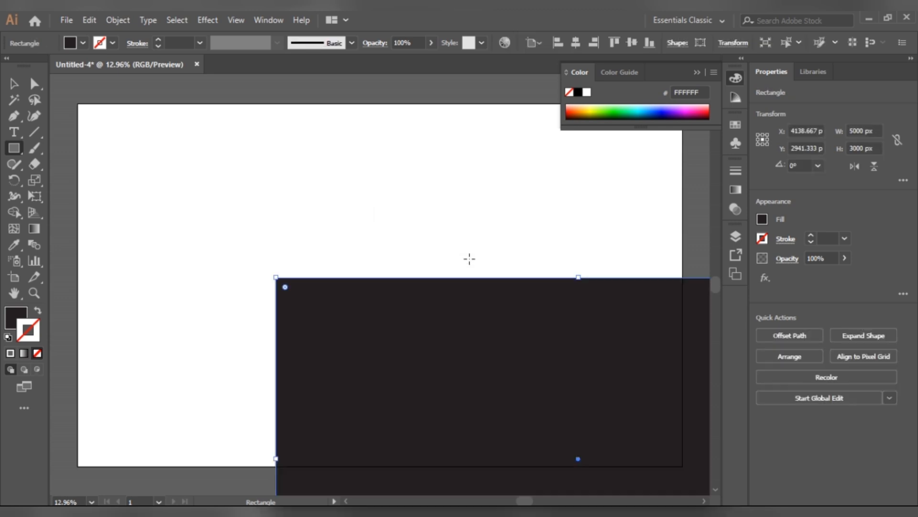
Step: Centre the rectangle horizontally and vertically on the artboard and fill it with the yellow-green D7DF23 swatch
left_click(577, 47)
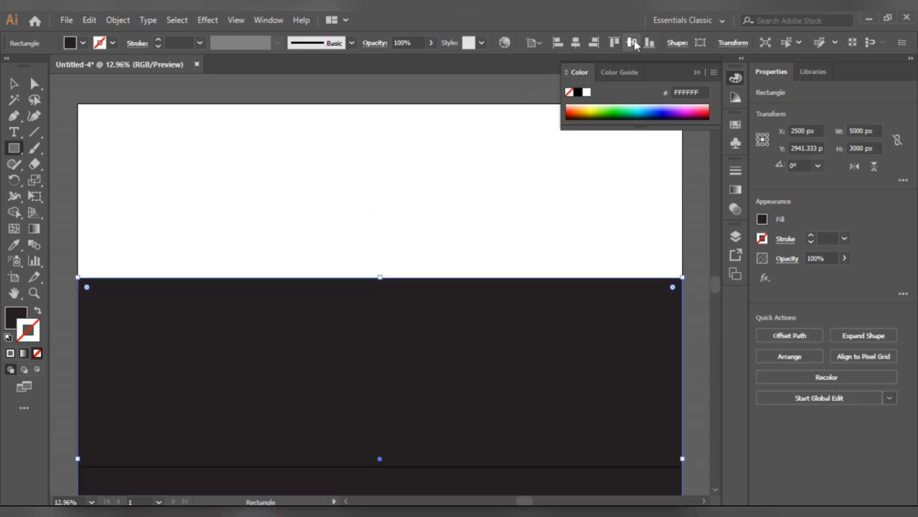
left_click(632, 43)
left_click(765, 221)
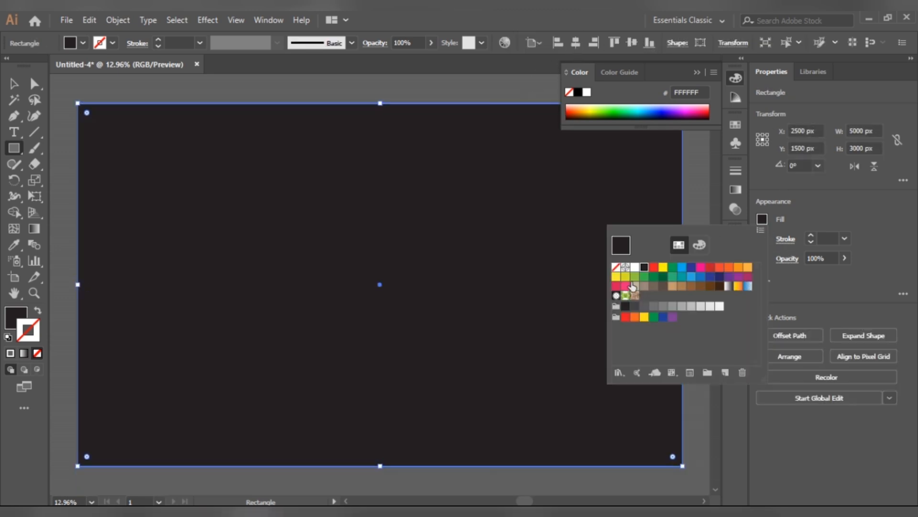
left_click(625, 276)
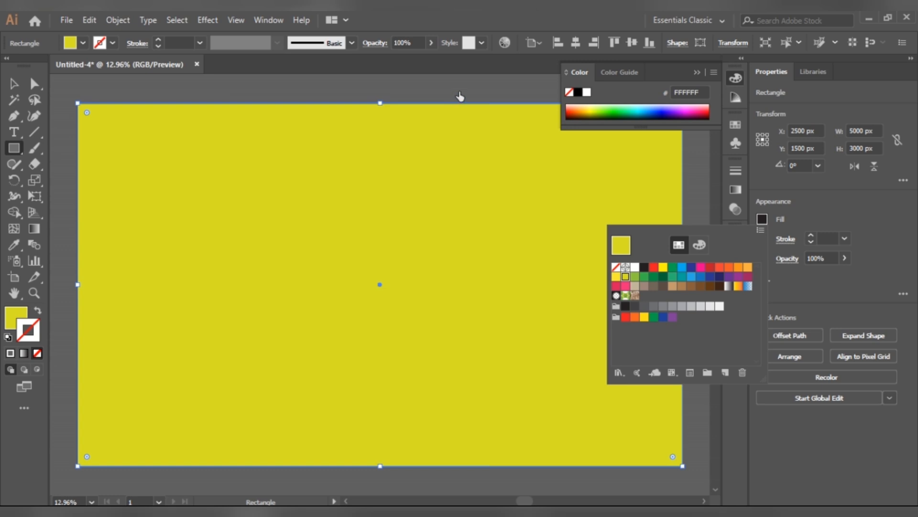
left_click(458, 98)
left_click(19, 86)
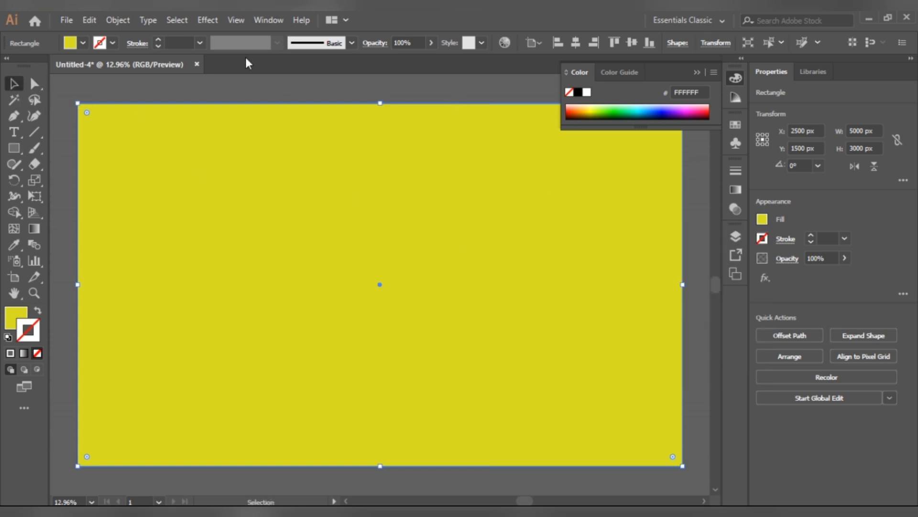
Step: Add a second fill to the rectangle's appearance
left_click(904, 294)
left_click_drag(498, 96, 671, 131)
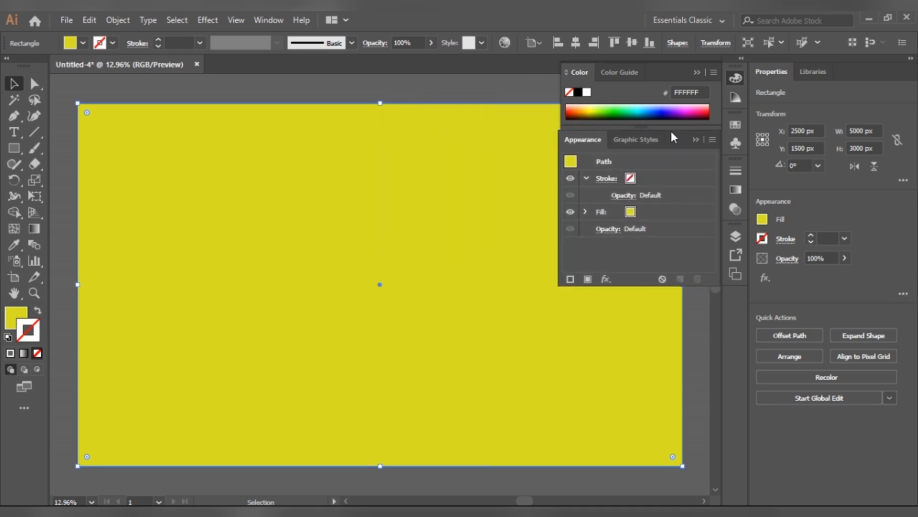
left_click(588, 279)
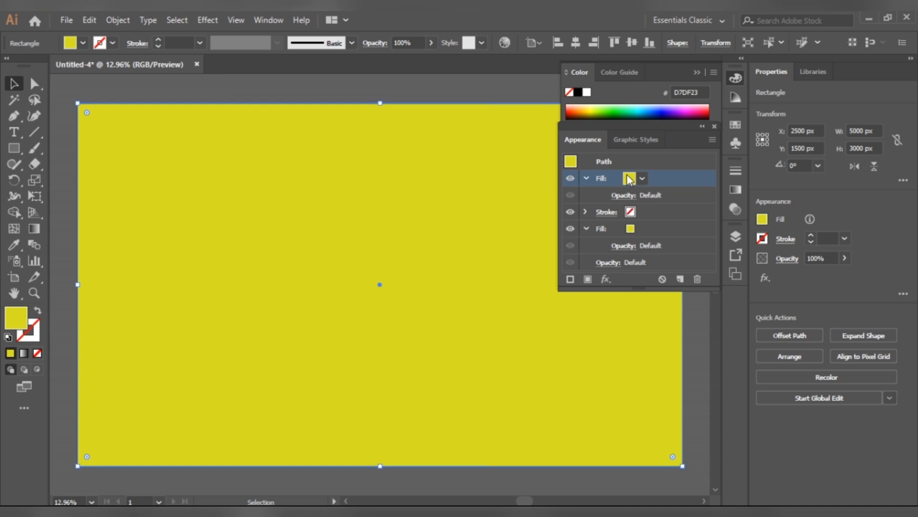
left_click(702, 127)
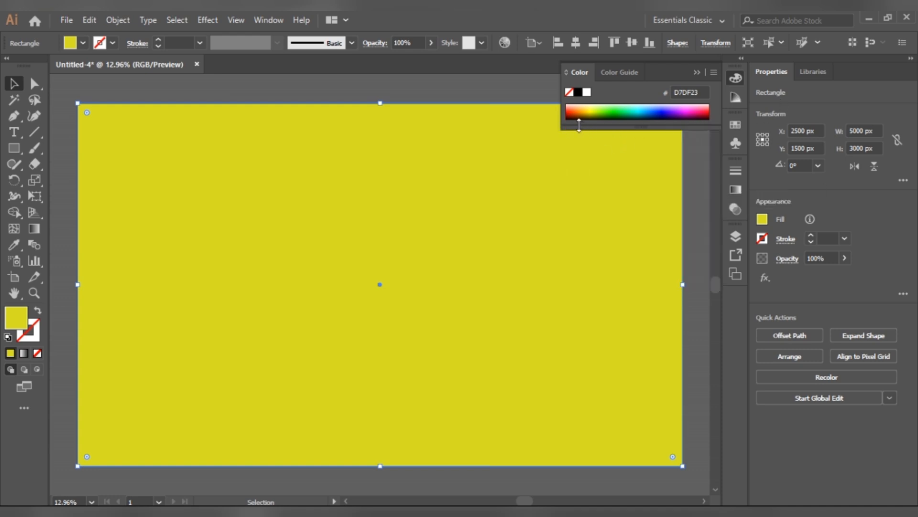
Step: Load the Basic Graphics_Dots pattern library and apply its 10 dpi 30% pattern to the rectangle's new fill
left_click(255, 19)
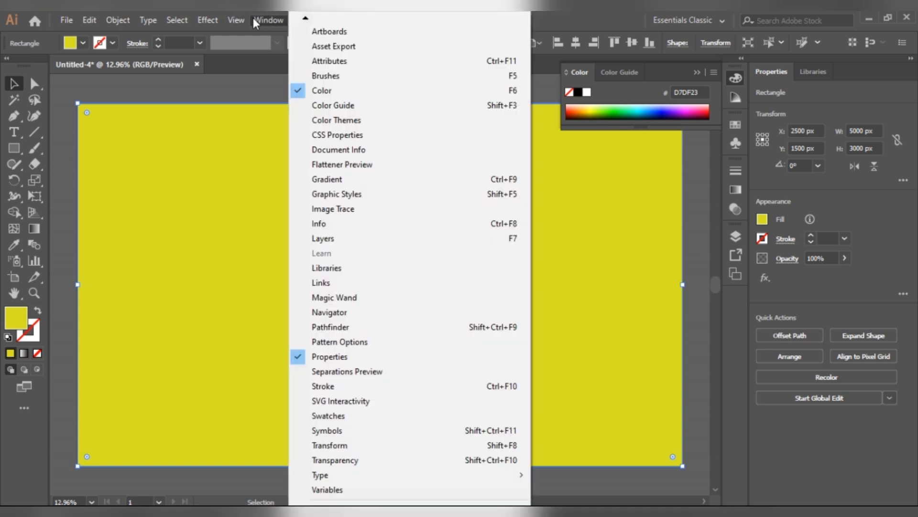
left_click(339, 416)
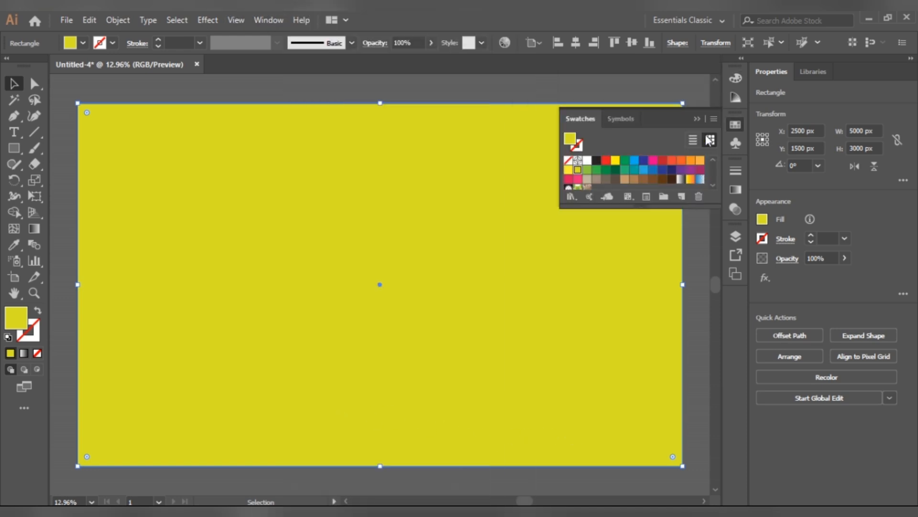
left_click(713, 120)
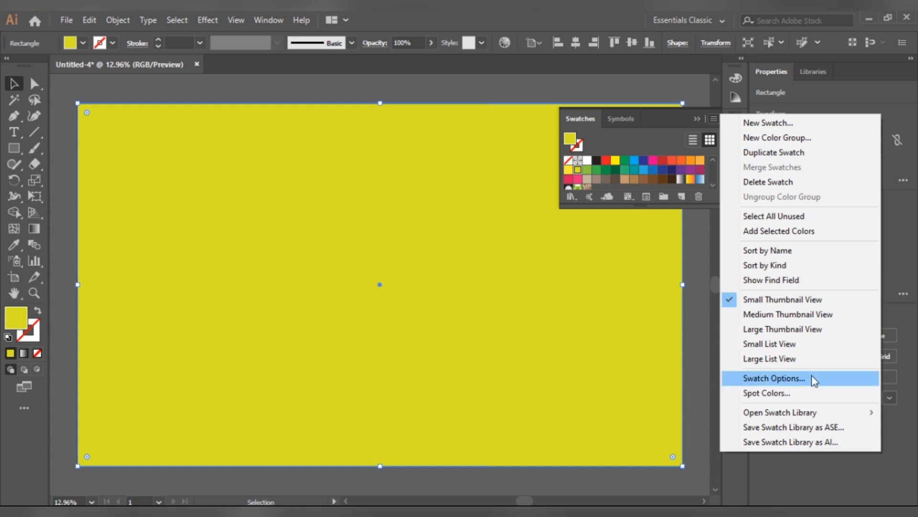
mouse_move(802, 415)
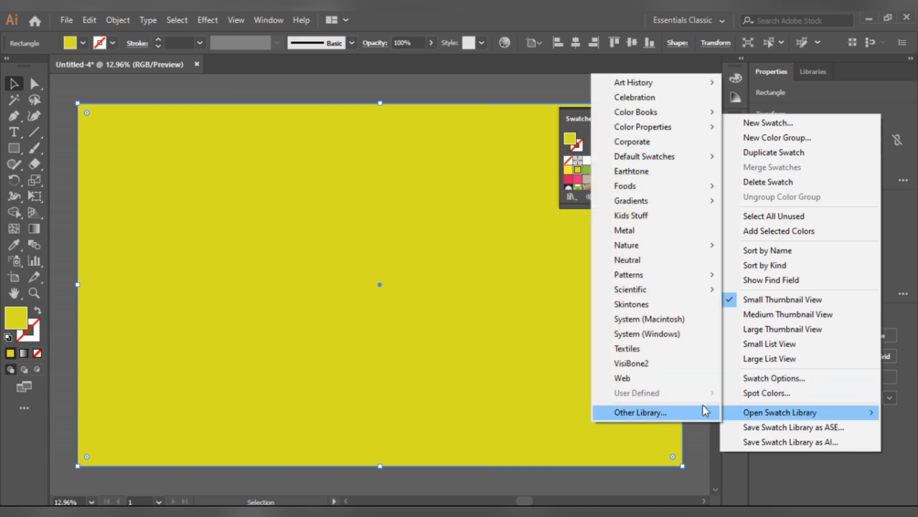
mouse_move(665, 283)
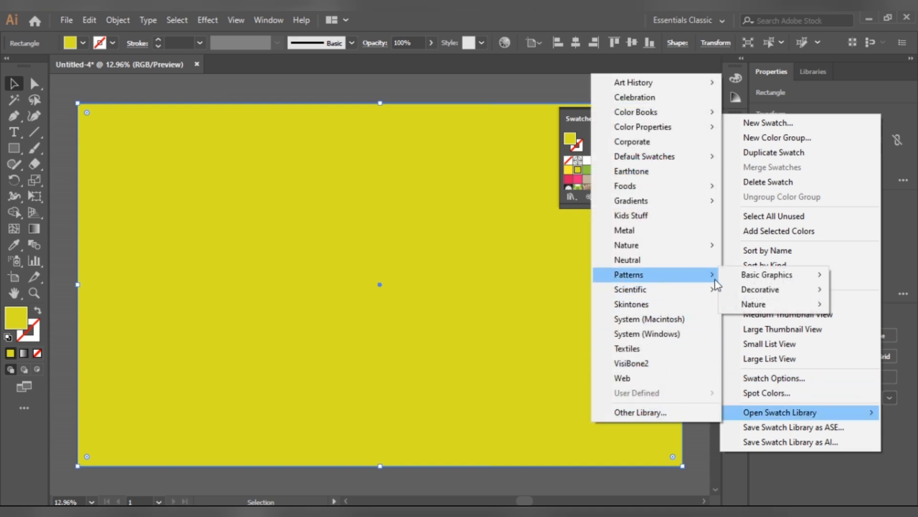
mouse_move(742, 276)
left_click(686, 274)
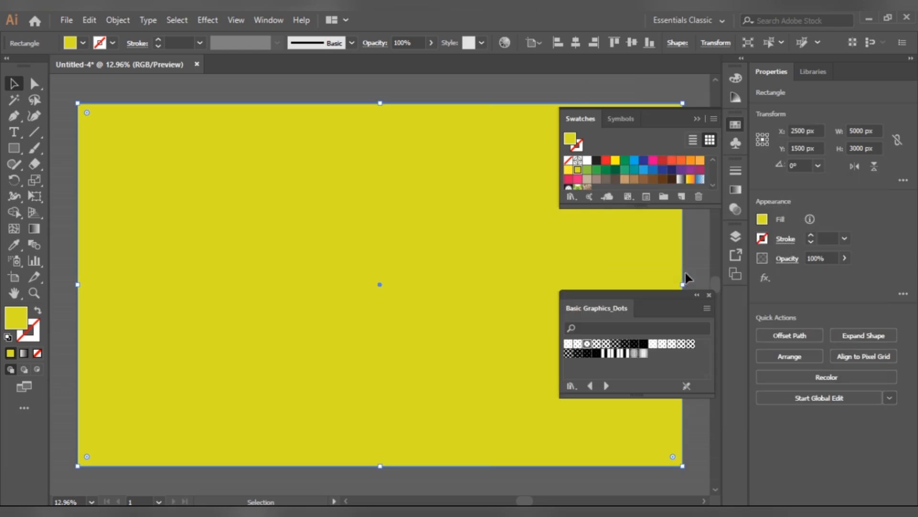
left_click(587, 344)
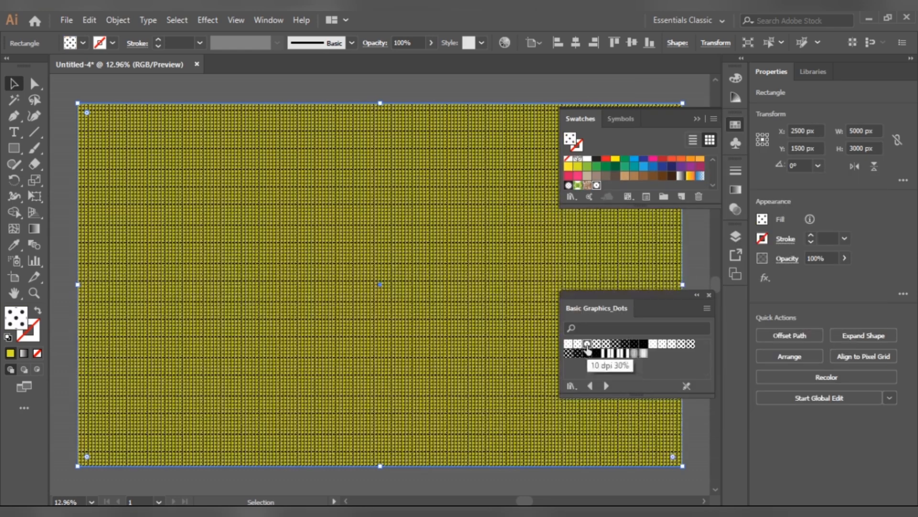
Step: Set the blending mode of the rectangle's dot-pattern fill to Soft Light
left_click(903, 294)
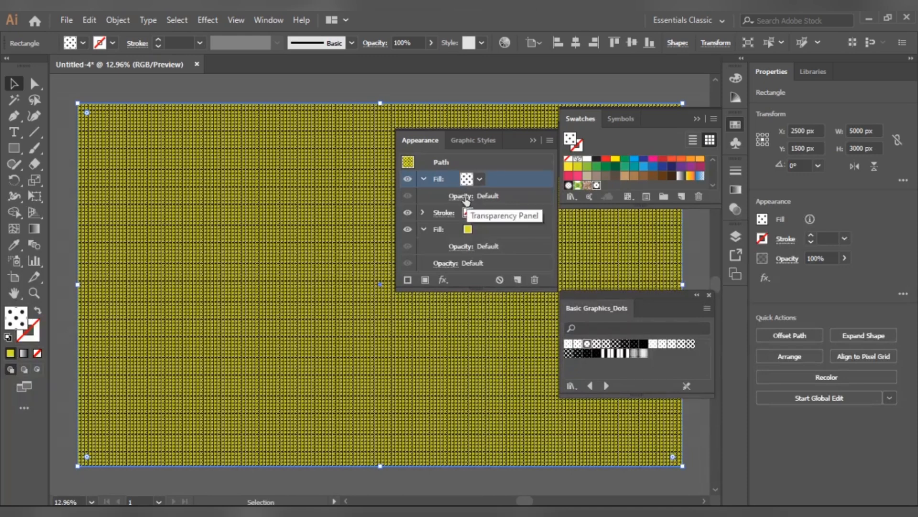
left_click(462, 195)
left_click(371, 221)
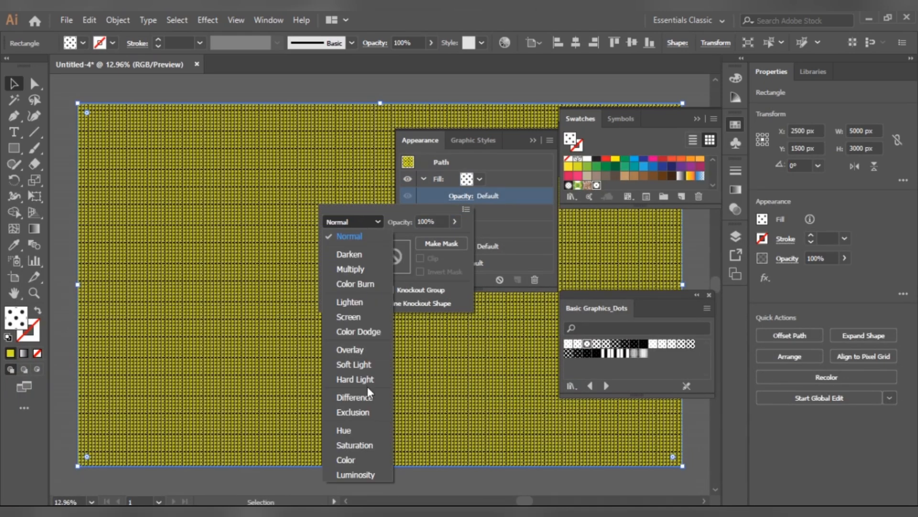
left_click(363, 366)
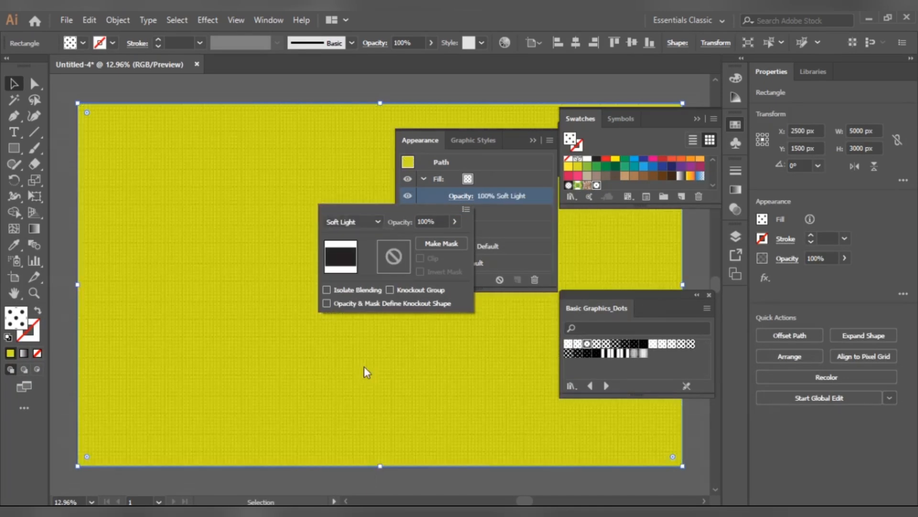
left_click(465, 208)
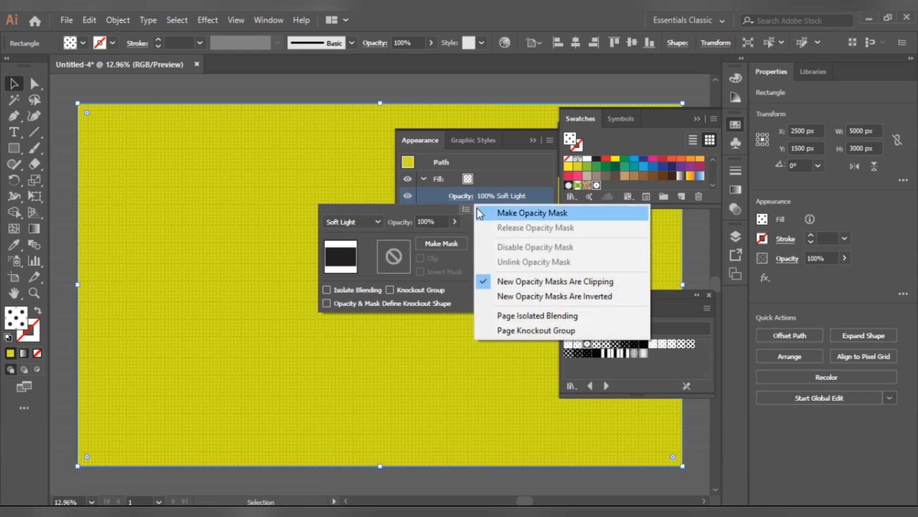
left_click(536, 141)
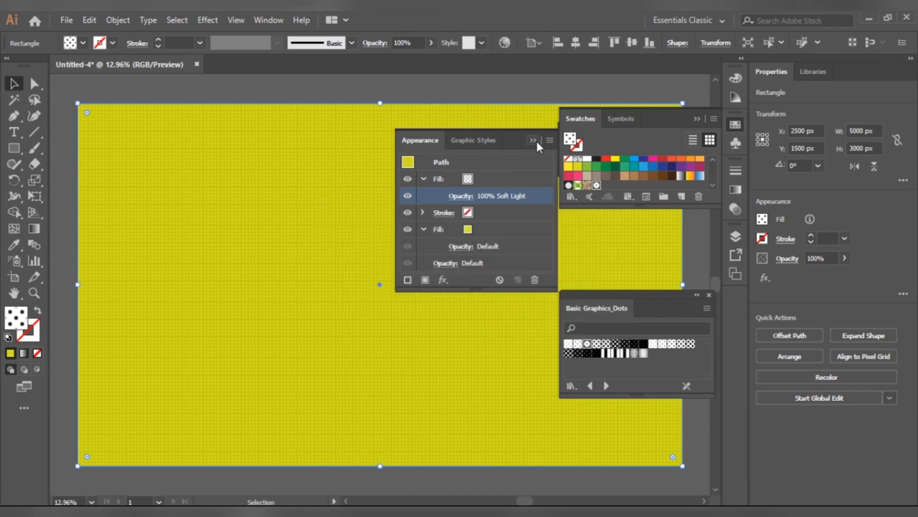
Step: Clear the Appearance, Swatches and Basic Graphics_Dots palettes off the canvas
left_click(536, 141)
left_click(697, 295)
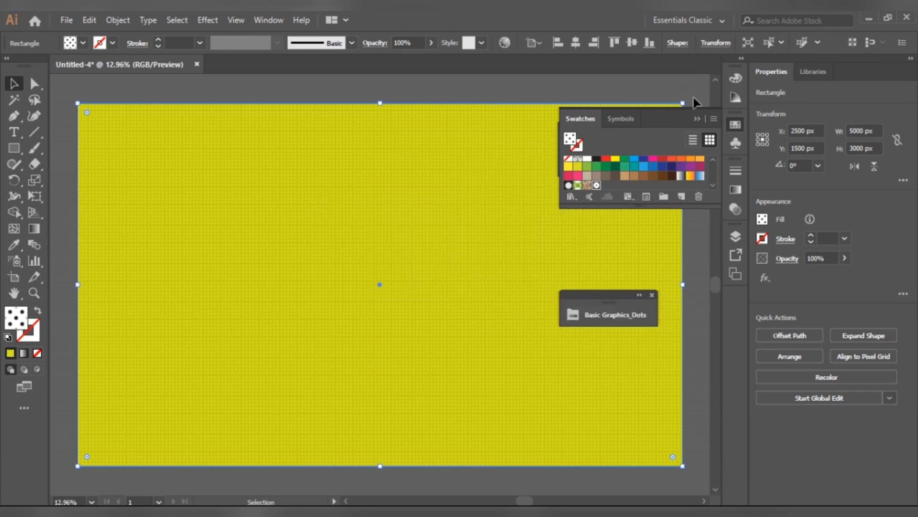
left_click(696, 118)
left_click(652, 295)
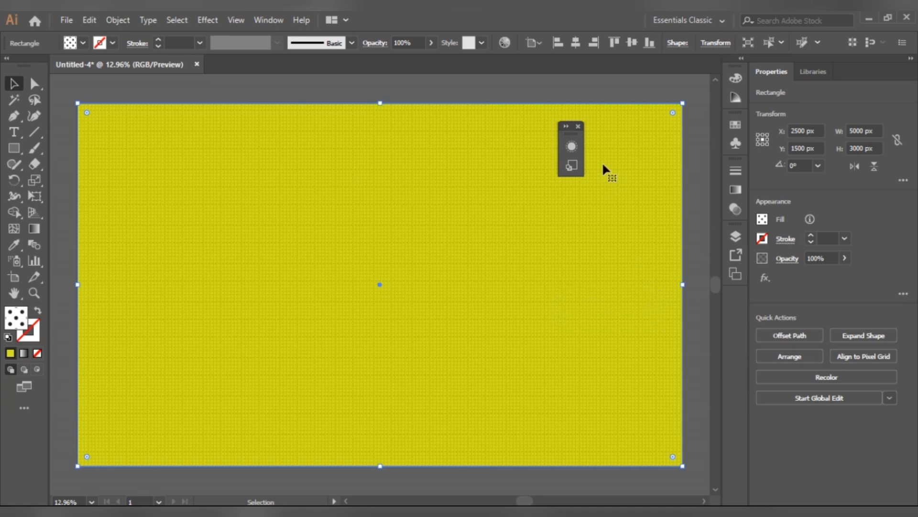
left_click(579, 126)
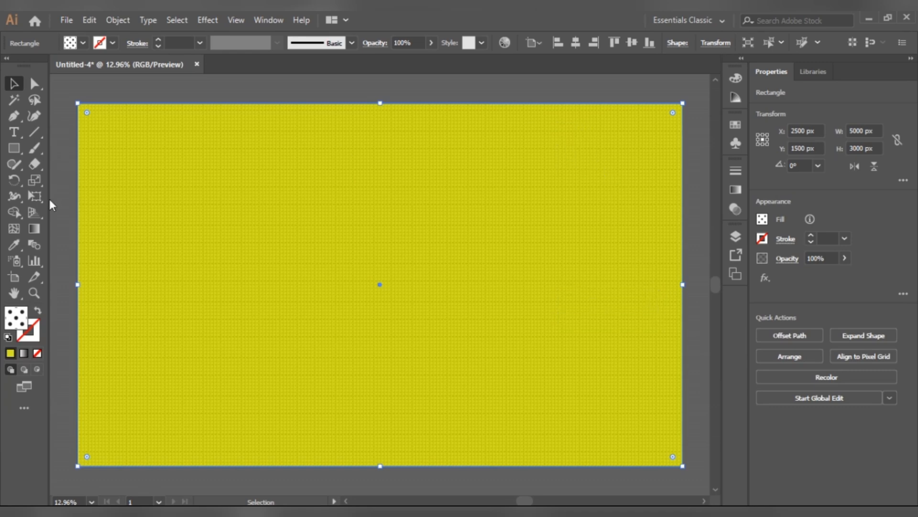
Step: Show the rulers and add a horizontal guide aligned to the centre of the artboard
key("a")
key("ctrl+r")
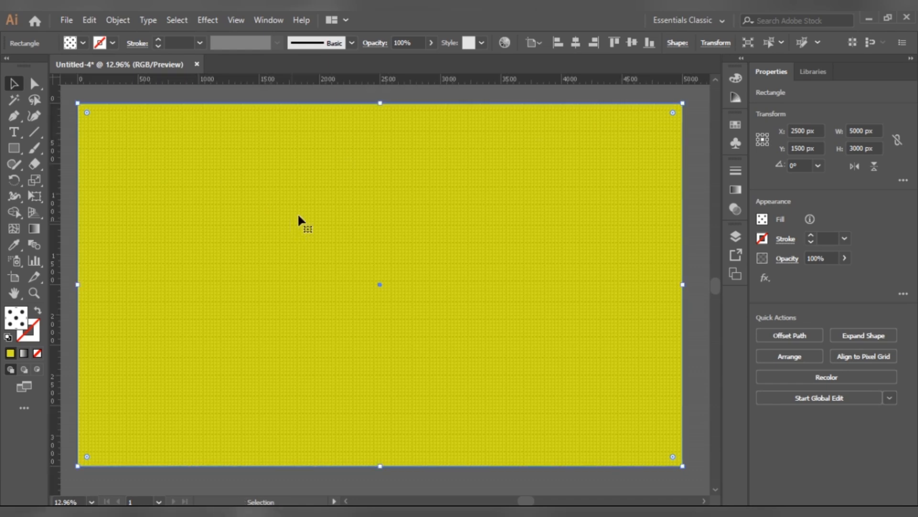
left_click_drag(369, 82, 373, 88)
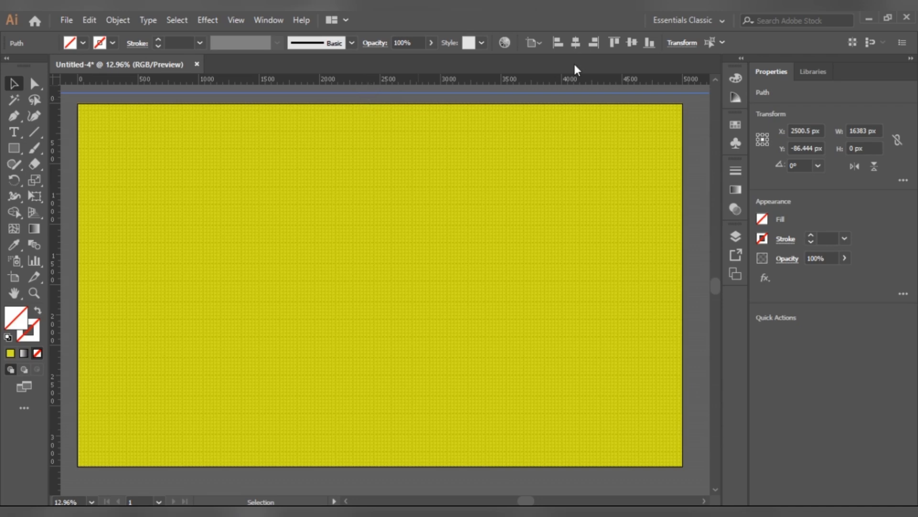
left_click(575, 44)
left_click(634, 42)
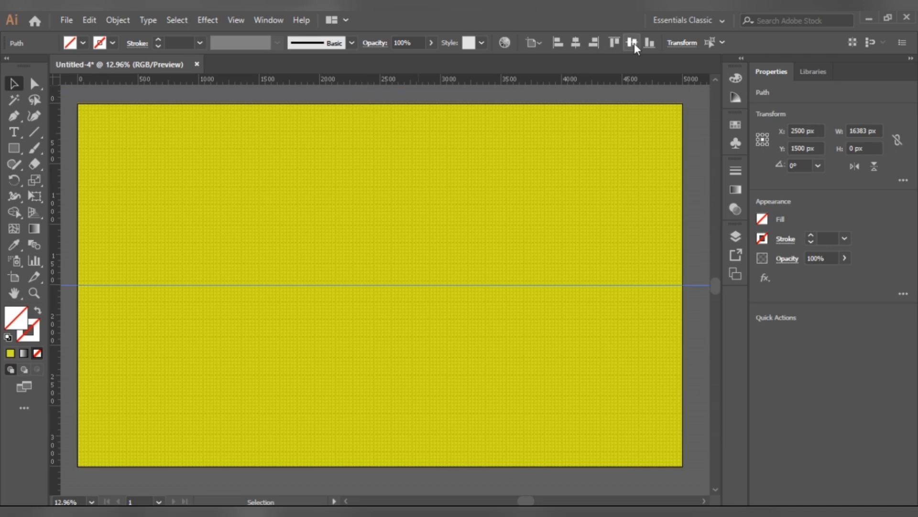
Step: Add a vertical guide and align it to the horizontal centre of the artboard
left_click_drag(67, 252, 68, 252)
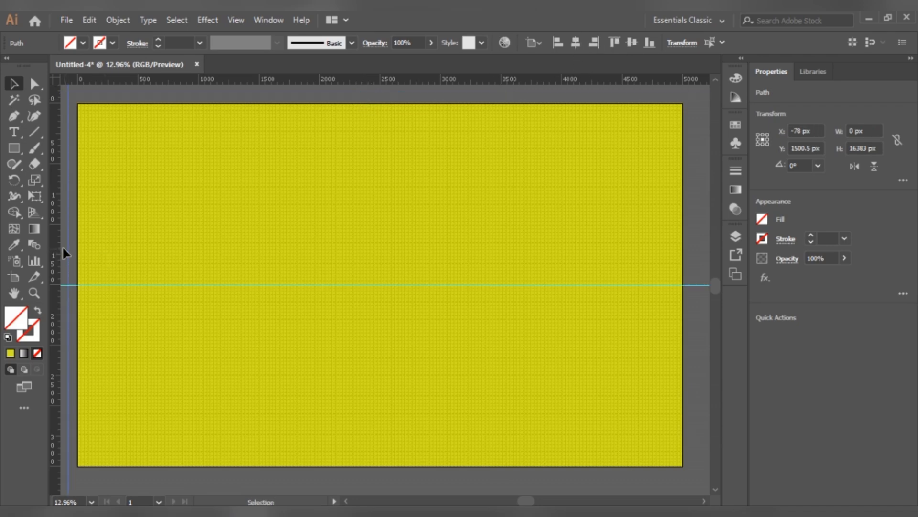
left_click(576, 42)
left_click(488, 95)
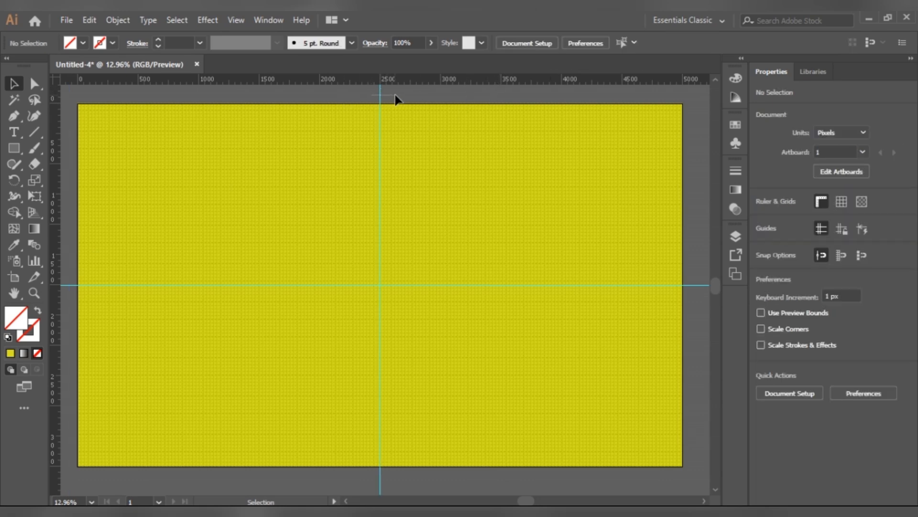
left_click(380, 100)
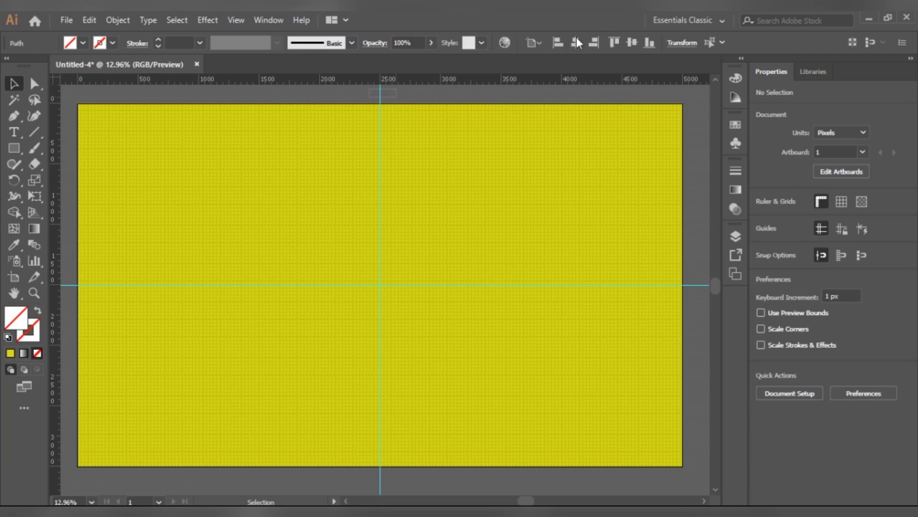
left_click(538, 43)
left_click(555, 87)
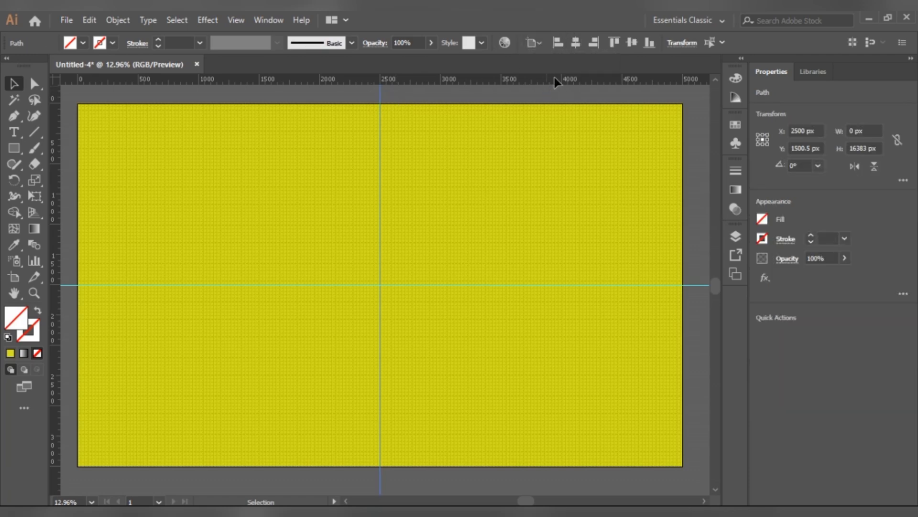
left_click(534, 91)
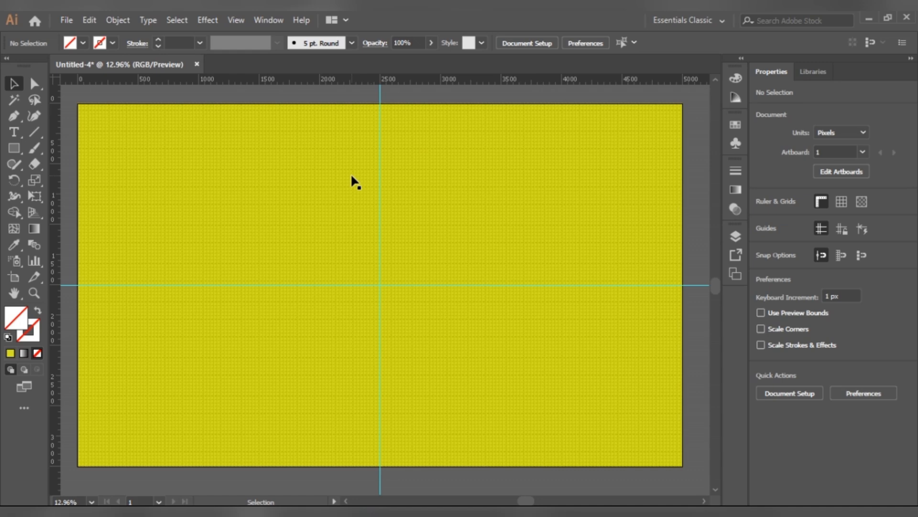
Step: Draw a tall rectangle about 530 x 3030 px, straddling the vertical guide and ending at the horizontal guide, and fill it black
key("ctrl")
key("ctrl+minus")
key("ctrl+minus")
key("ctrl+minus")
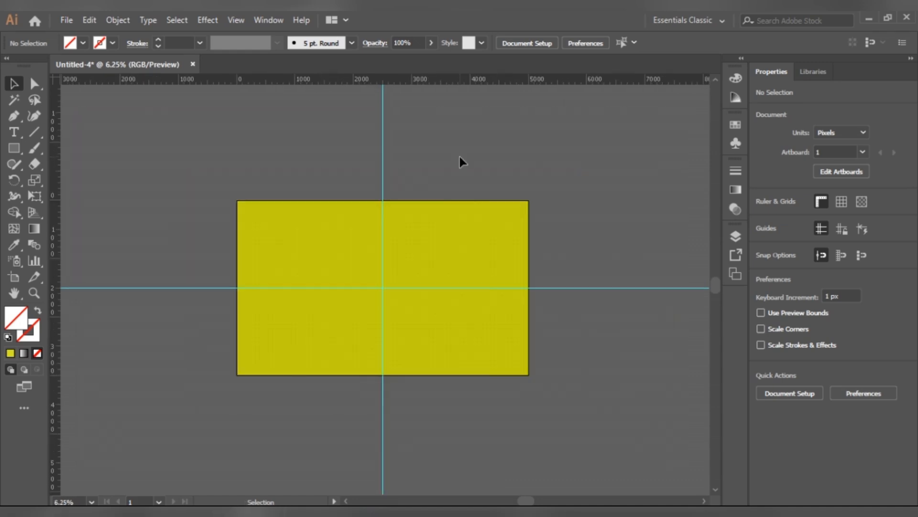
left_click(13, 149)
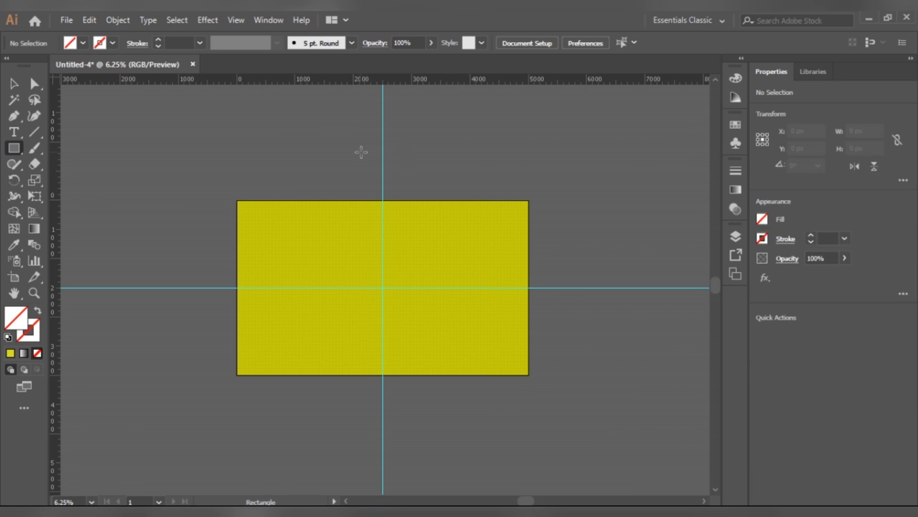
left_click_drag(367, 111, 399, 287)
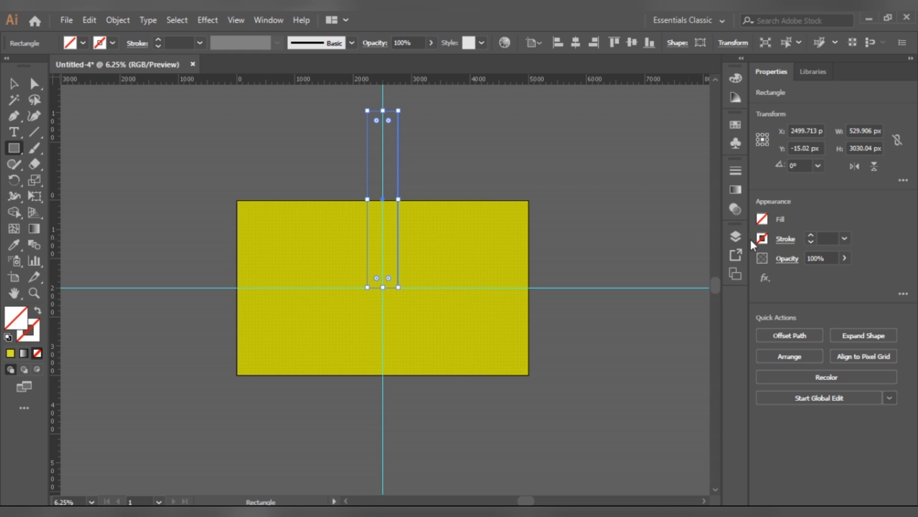
left_click(762, 219)
left_click(645, 267)
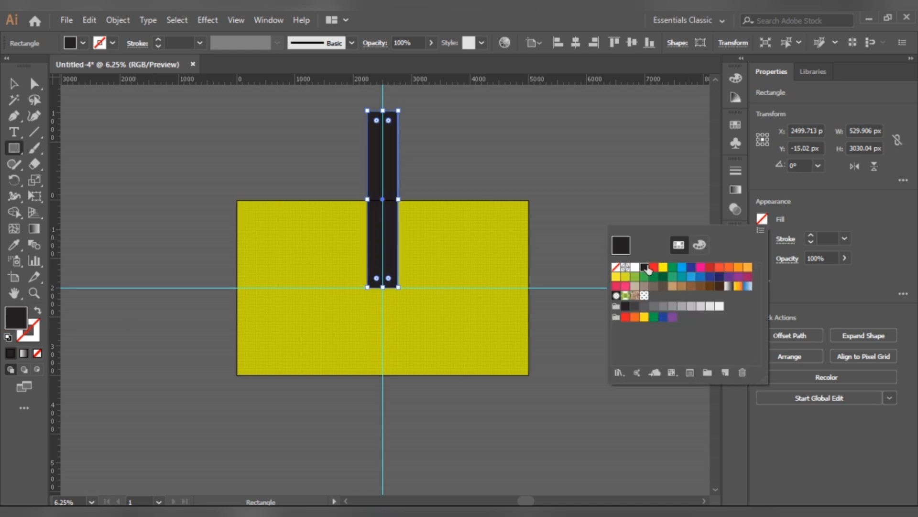
Step: Align the black rectangle to the horizontal centre of the artboard and deselect it
left_click(17, 85)
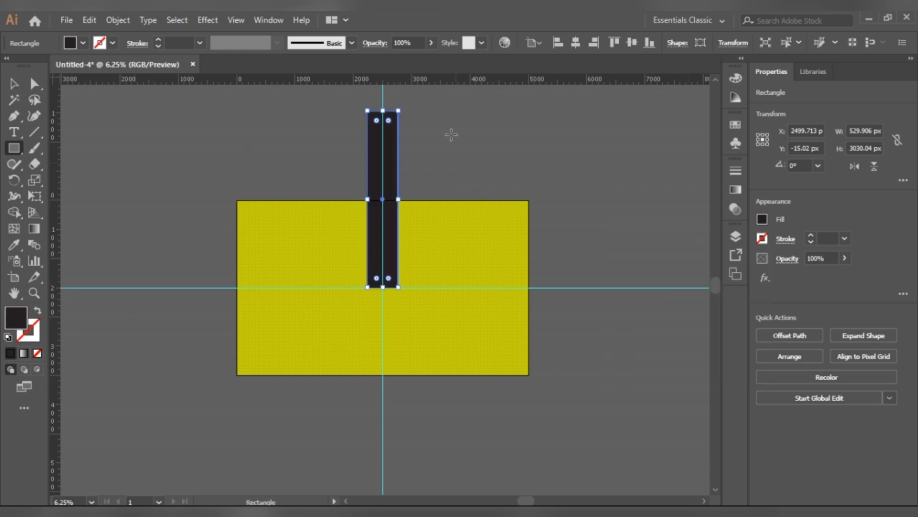
left_click(14, 84)
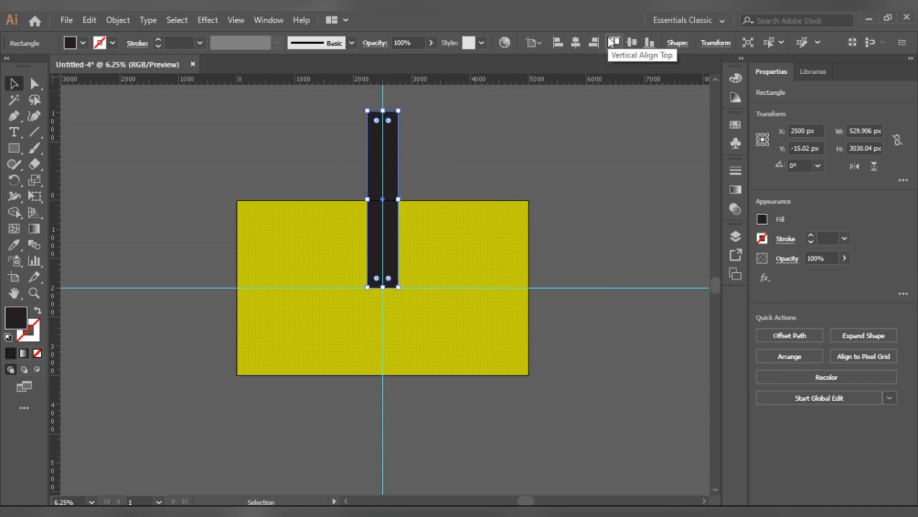
left_click(528, 159)
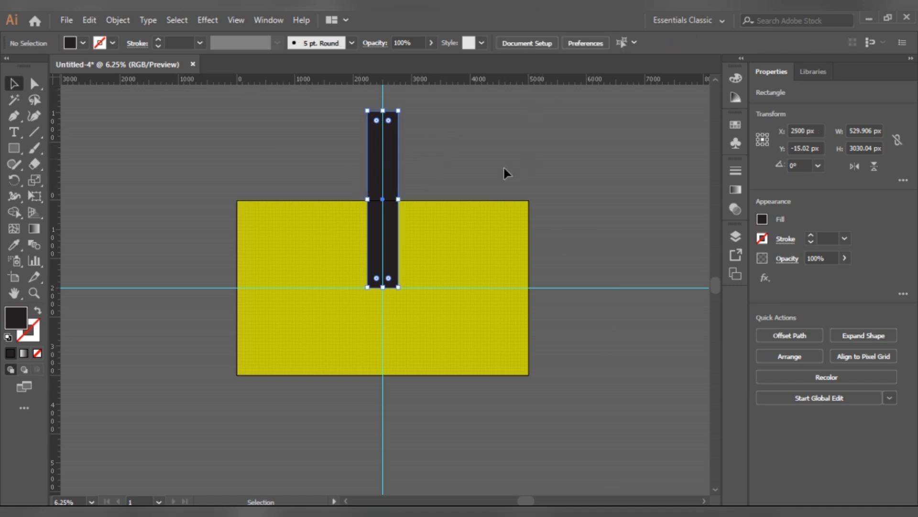
left_click(395, 152)
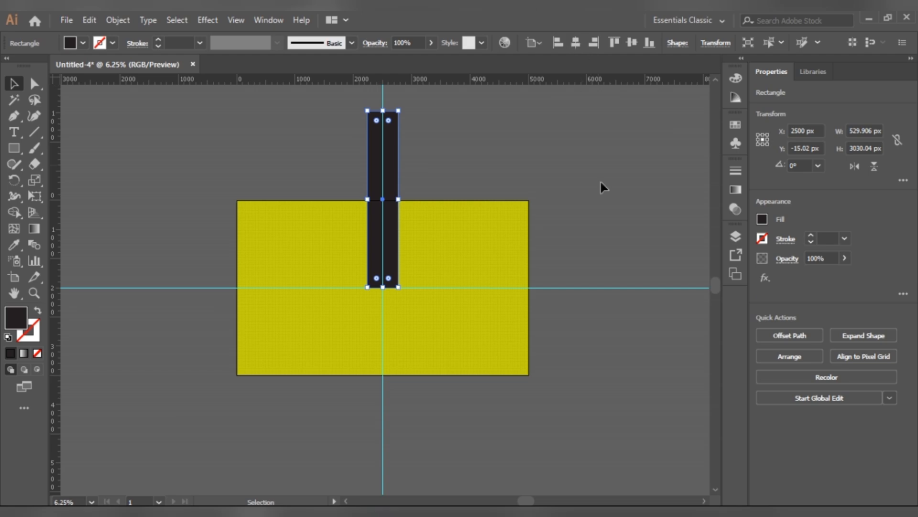
left_click(604, 202)
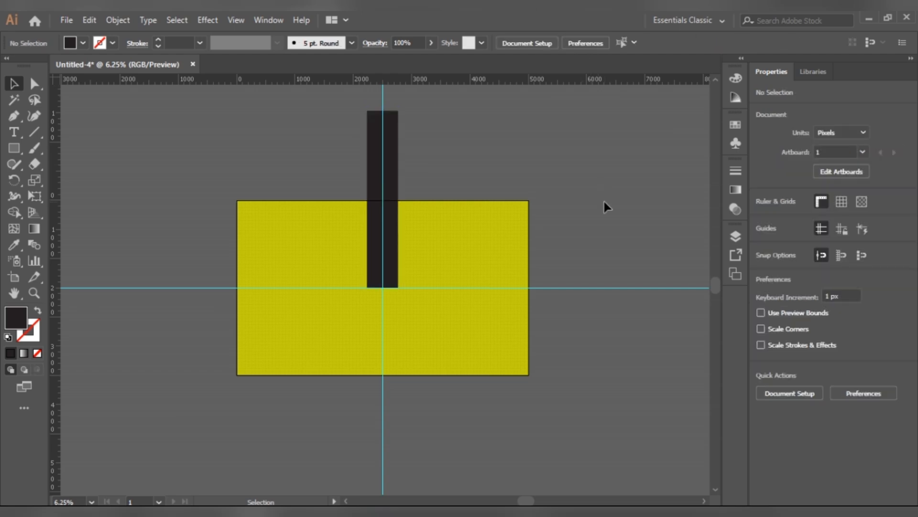
Step: Examine up close how the black rectangle's lower edge lines up with the centre guides
key("ctrl+equal")
key("ctrl+equal")
key("ctrl+equal")
key("ctrl+equal")
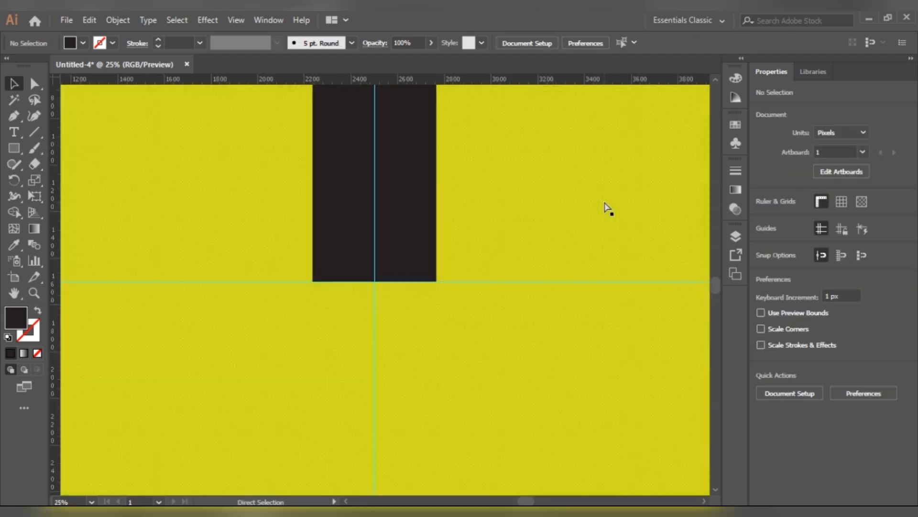
key("ctrl+equal")
key("ctrl+equal")
key("ctrl+minus")
key("ctrl+minus")
key("ctrl+minus")
key("ctrl+minus")
key("ctrl+minus")
key("ctrl+minus")
key("ctrl+minus")
key("ctrl+minus")
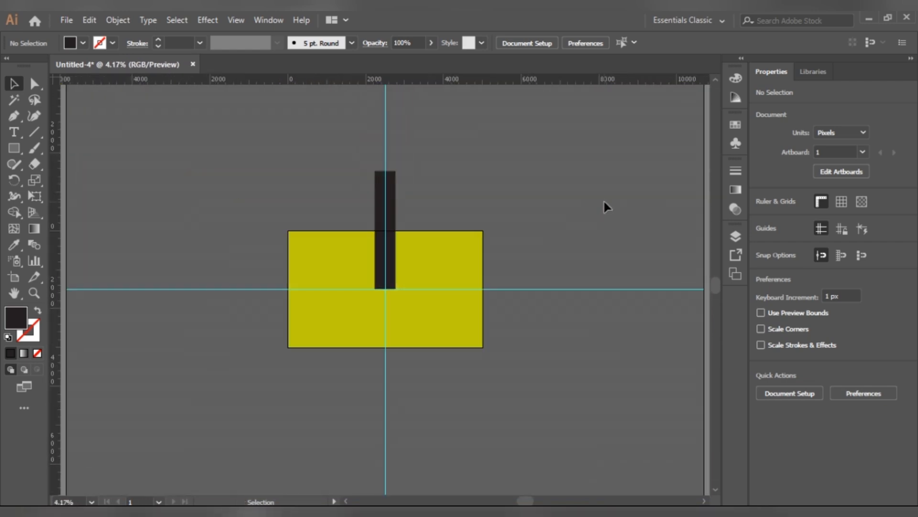
Step: Turn the black rectangle into a wedge by averaging its two lower corner anchor points on both axes
left_click(35, 83)
left_click(395, 288)
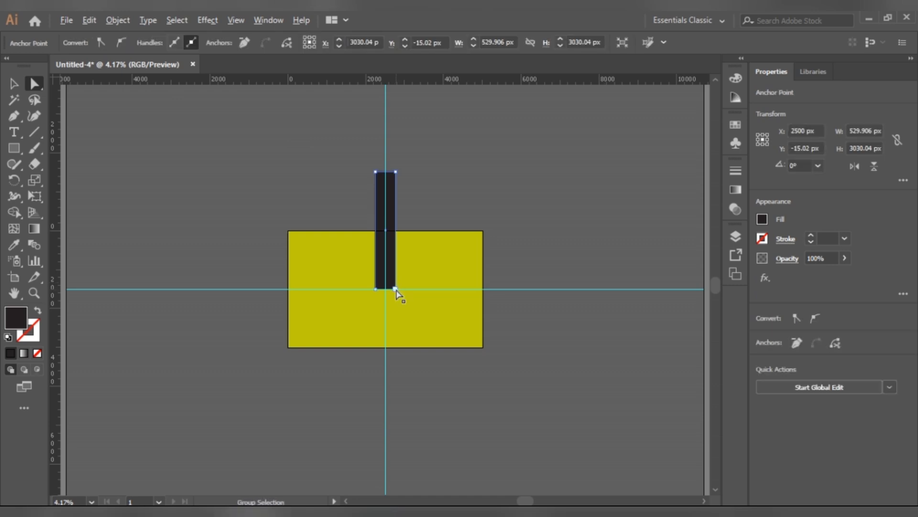
left_click(396, 290)
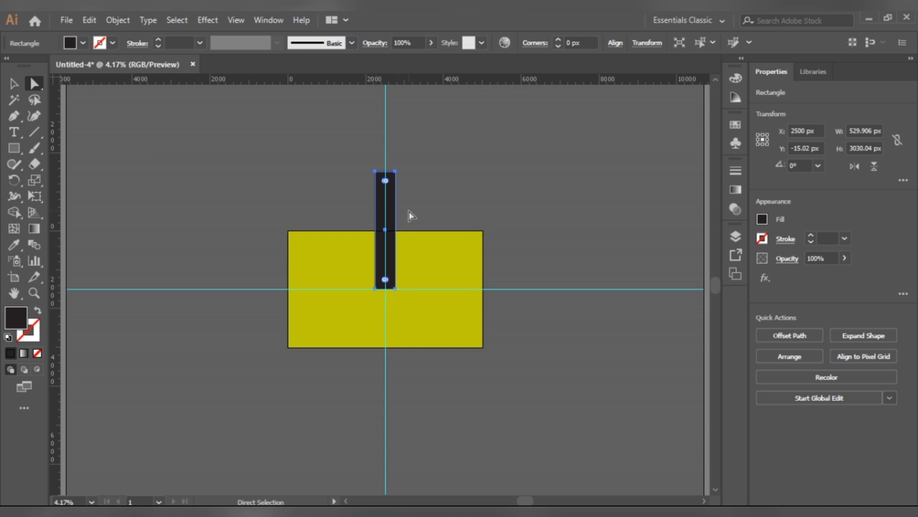
left_click(445, 185)
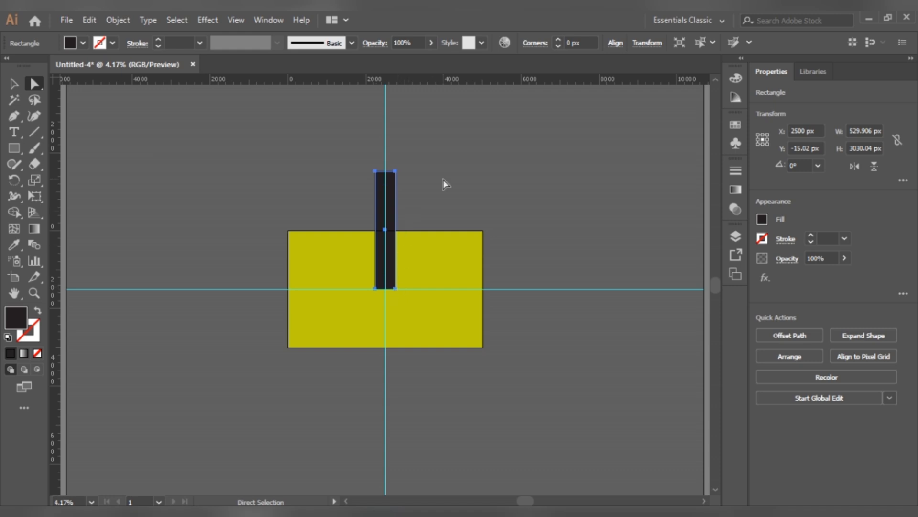
left_click(395, 289)
left_click(455, 235)
left_click(449, 202)
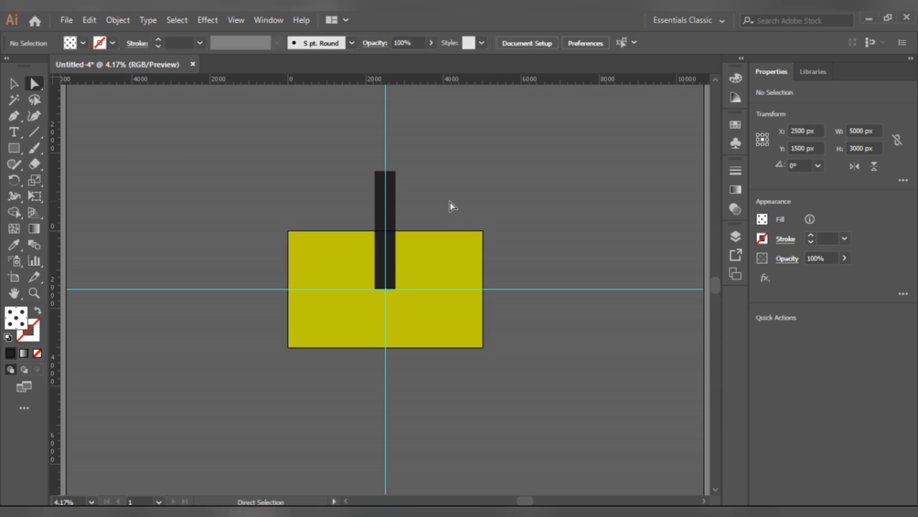
left_click(395, 293)
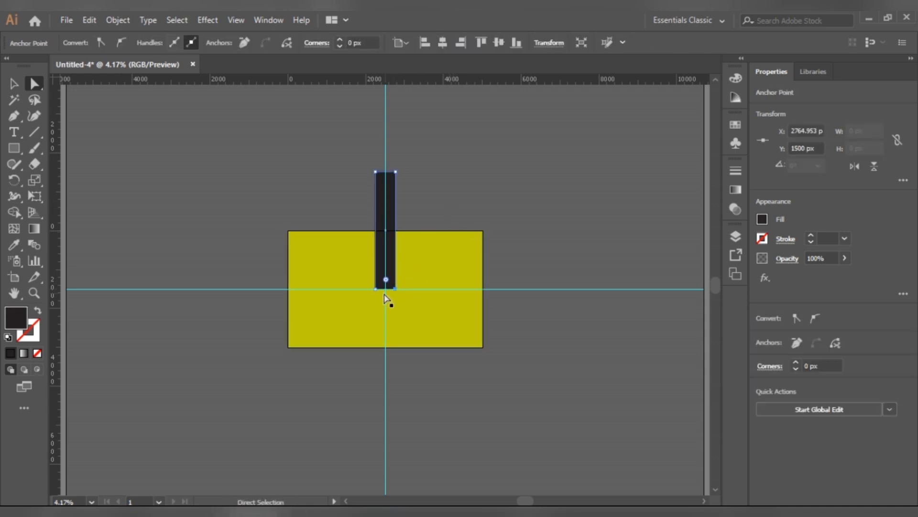
left_click(376, 289, "shift")
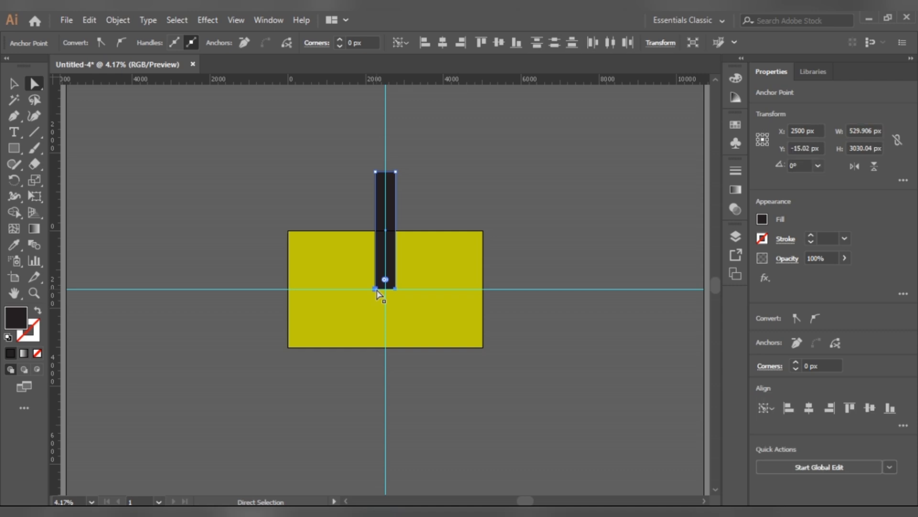
left_click(122, 19)
mouse_move(211, 320)
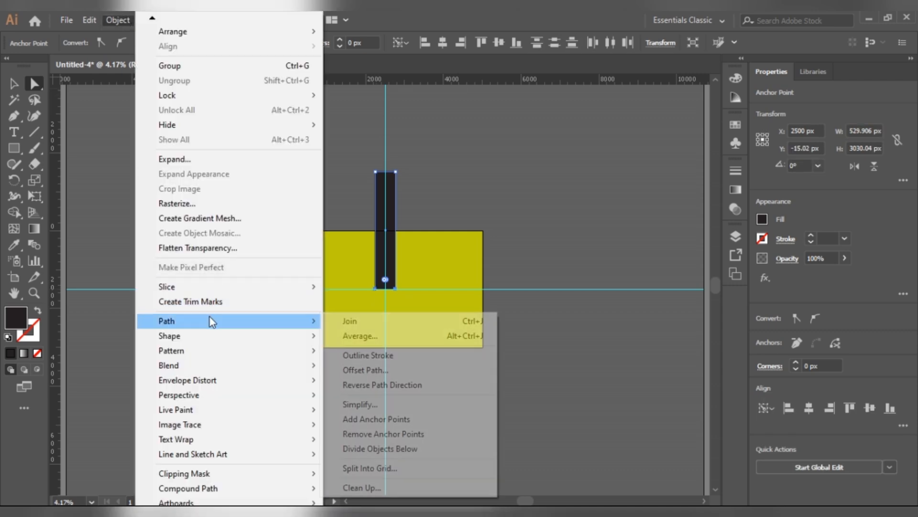
left_click(364, 338)
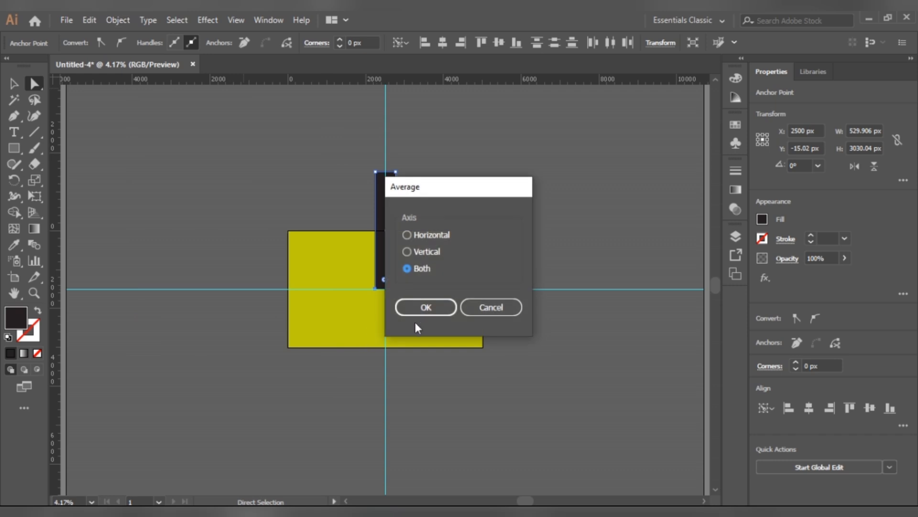
left_click_drag(523, 188, 635, 164)
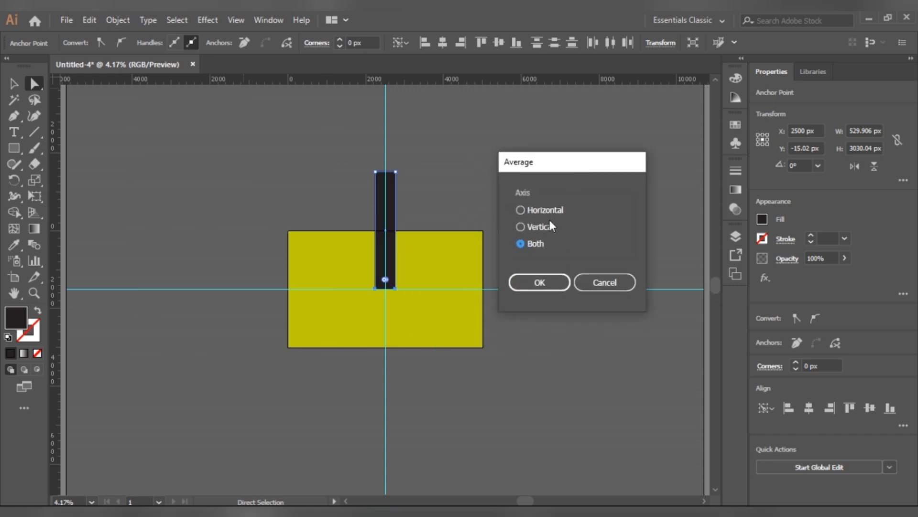
left_click(538, 286)
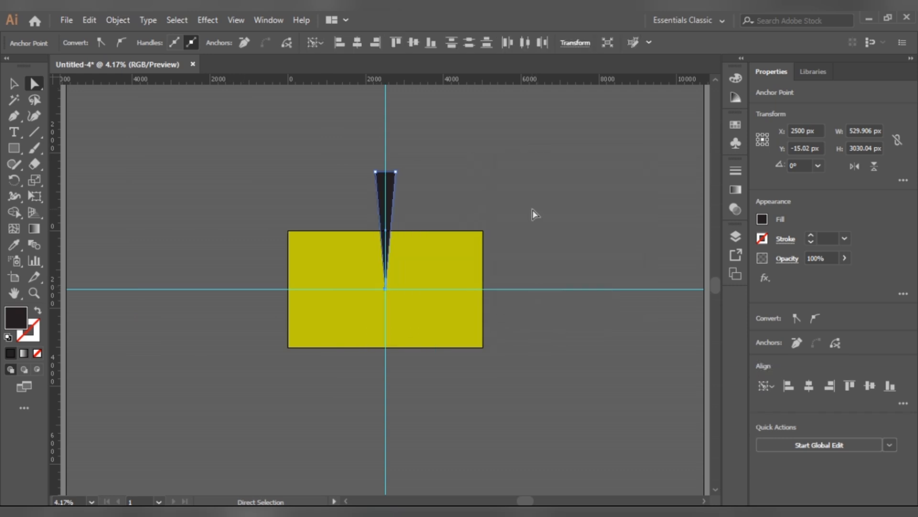
Step: Give the black wedge a previewed Transform effect that rotates it -15° about its bottom-centre reference point
left_click(533, 212)
left_click(392, 193)
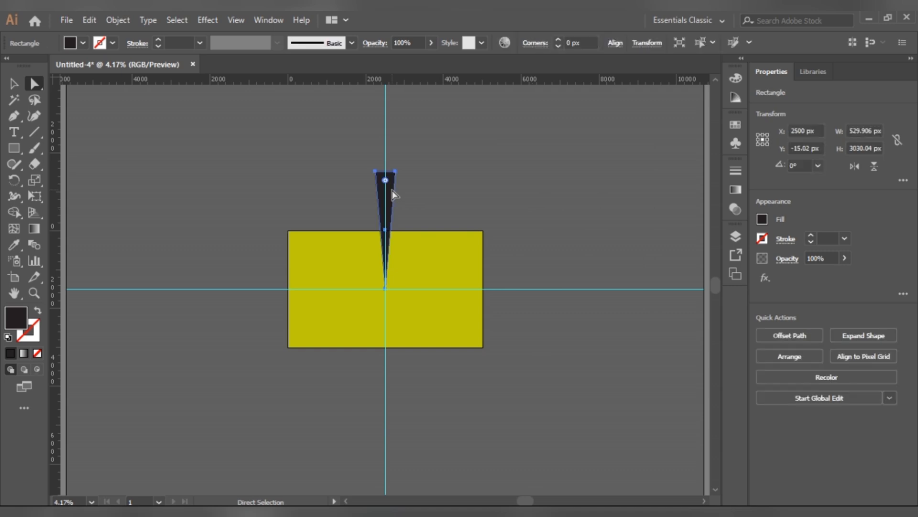
left_click(269, 20)
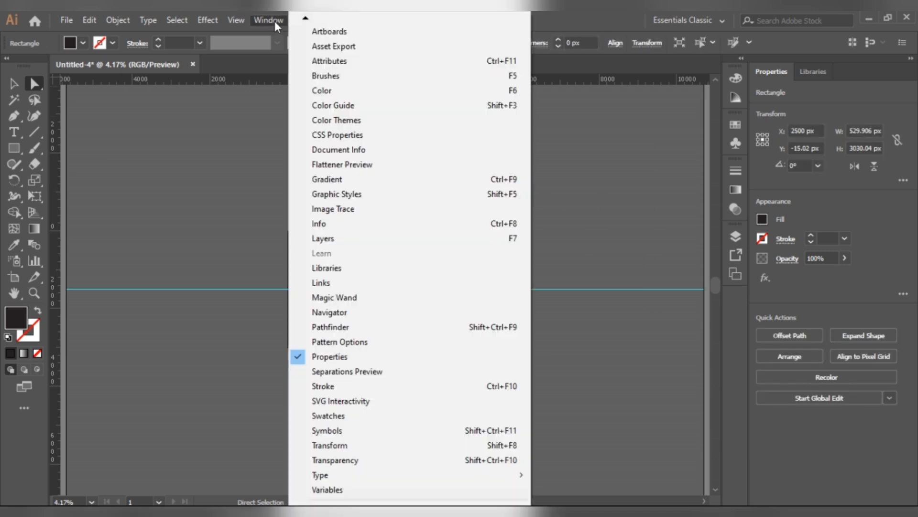
mouse_move(211, 21)
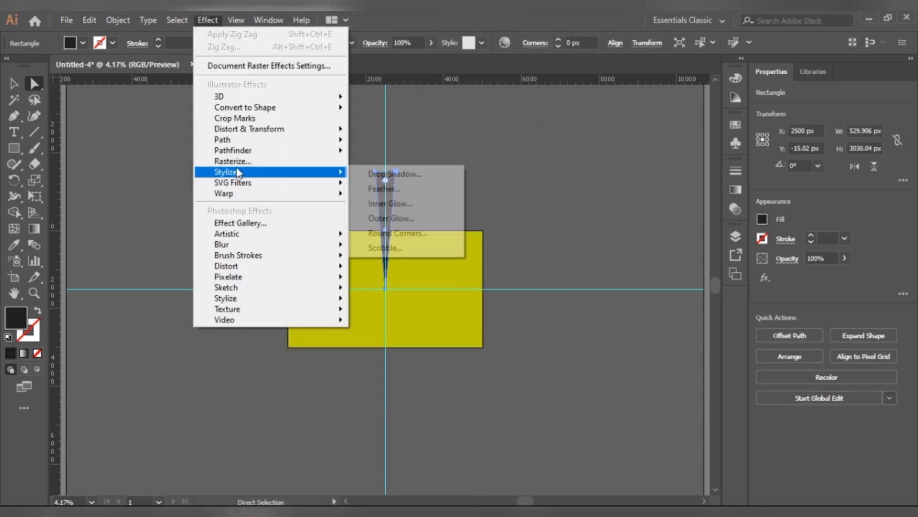
mouse_move(234, 130)
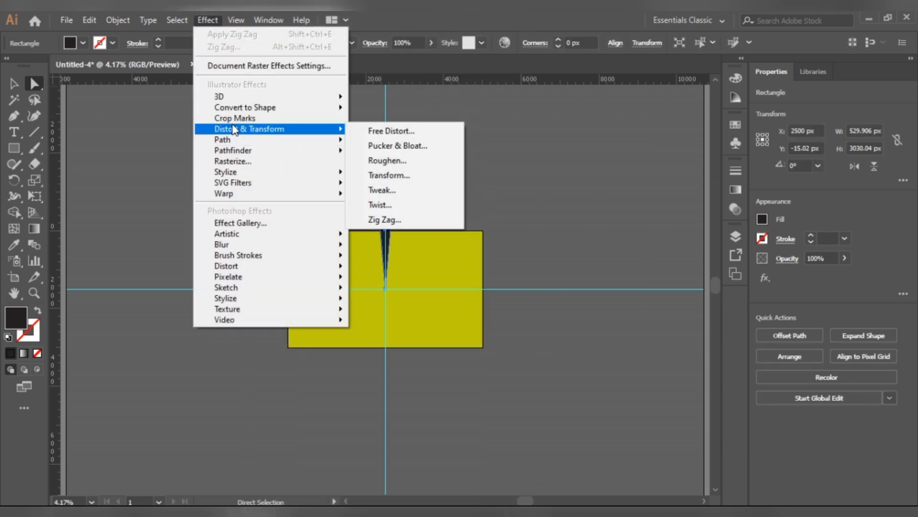
left_click(388, 176)
left_click_drag(570, 31, 663, 29)
left_click(589, 374)
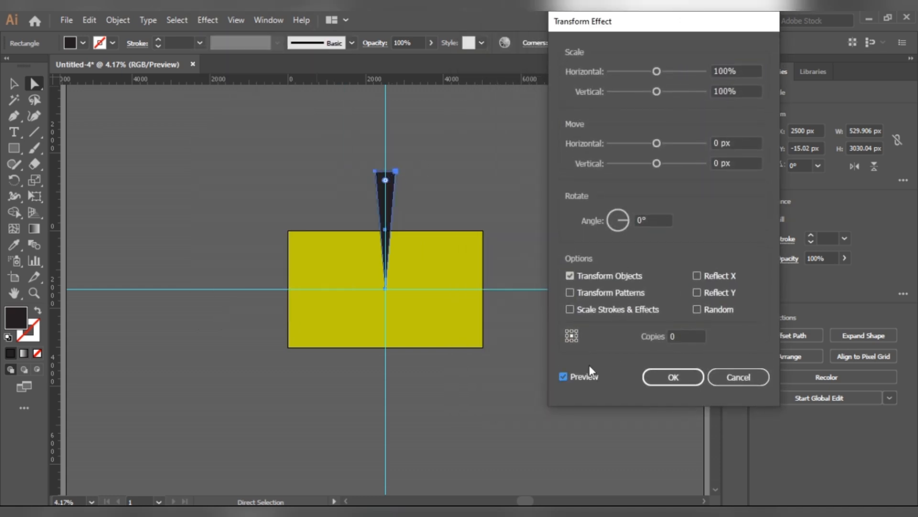
left_click(651, 220)
key("BackSpace")
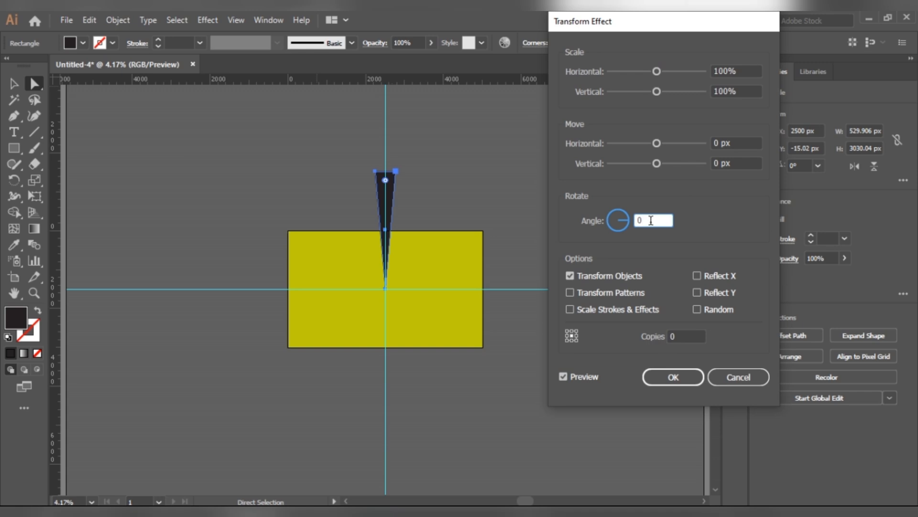
type("-15")
Step: Set the Transform effect to 27 copies and apply it to form a full ring of rays
left_click(684, 336)
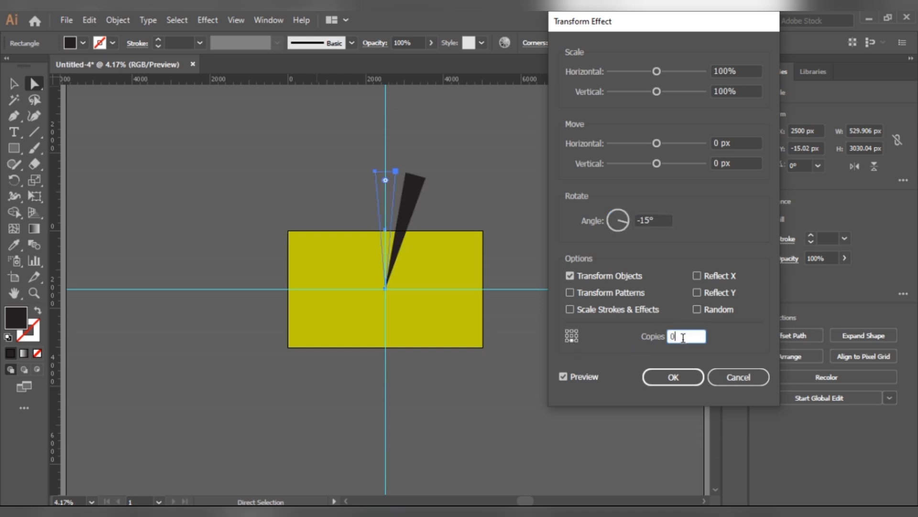
key("BackSpace")
type("27")
left_click(686, 375)
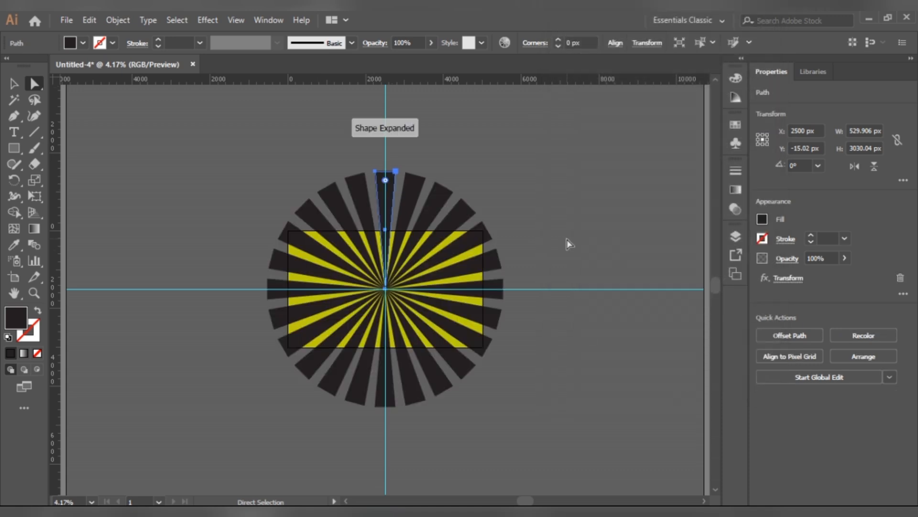
Step: Set the blending mode of the whole sunburst path to Soft Light in its appearance settings
left_click(567, 239)
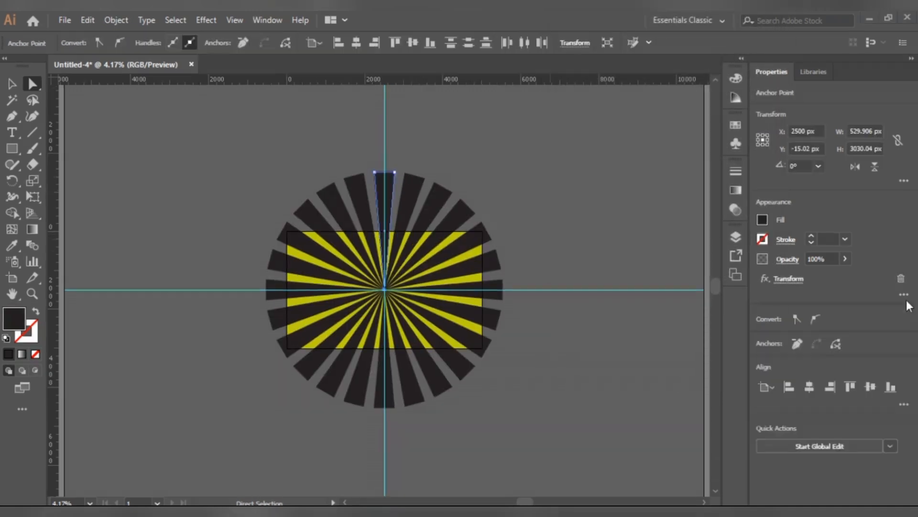
left_click(904, 294)
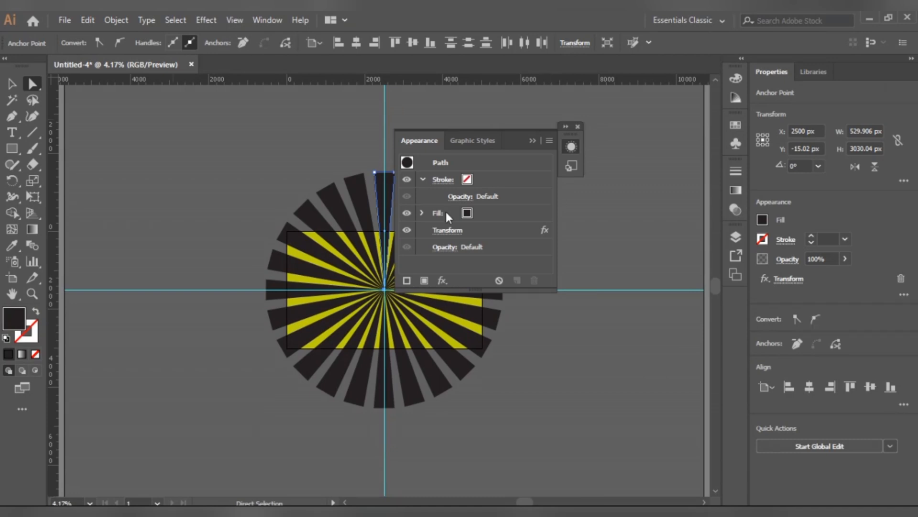
left_click_drag(494, 145, 610, 145)
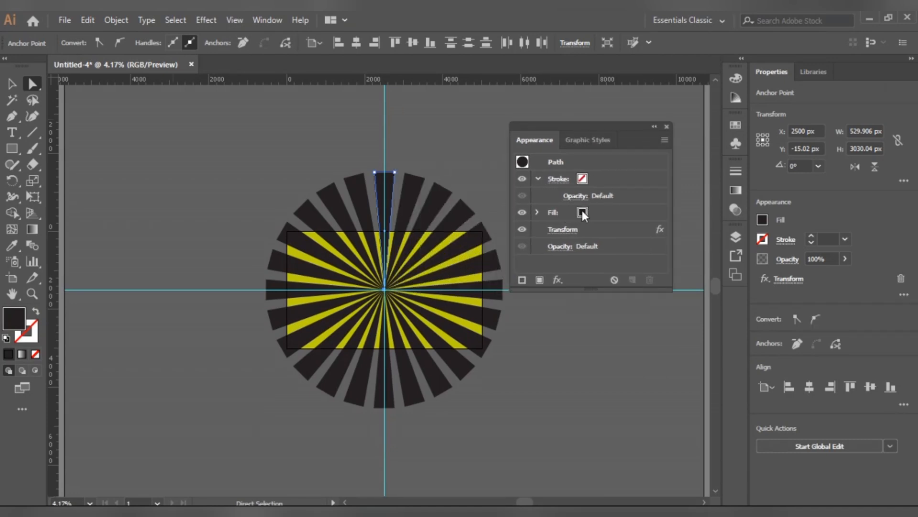
left_click(580, 209)
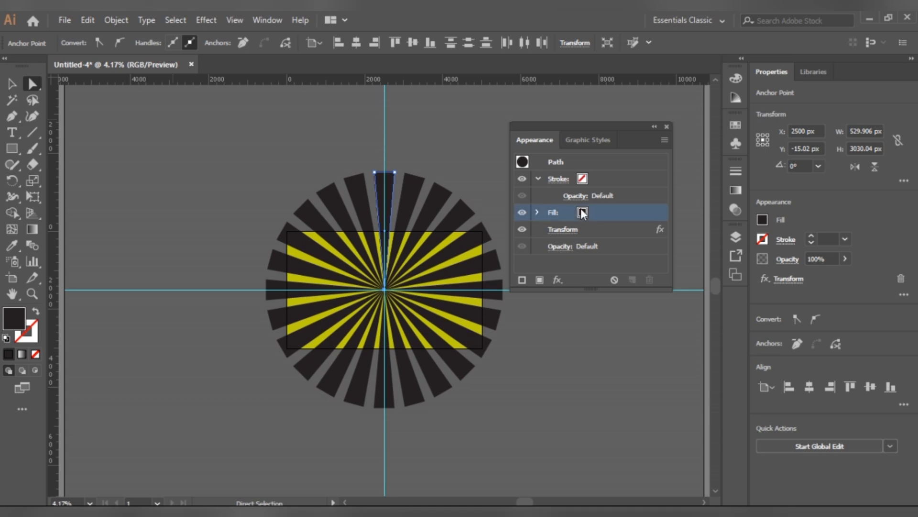
left_click(570, 245)
left_click(476, 273)
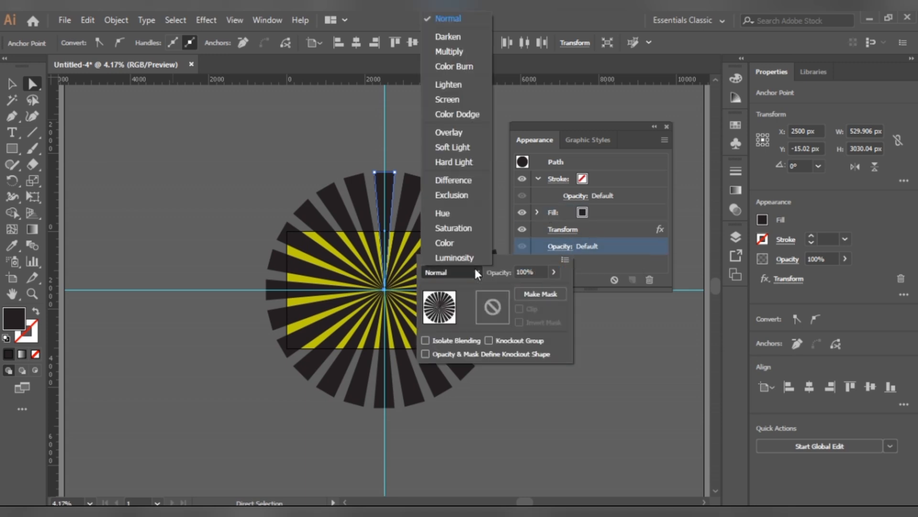
left_click(459, 146)
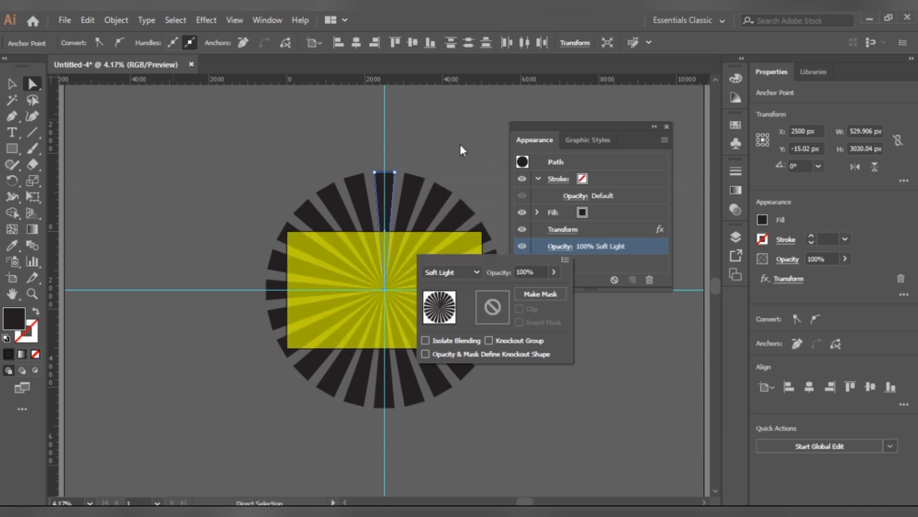
Step: Set the Soft Light opacity of the sunburst path to 50% and close the floating appearance settings
left_click(554, 274)
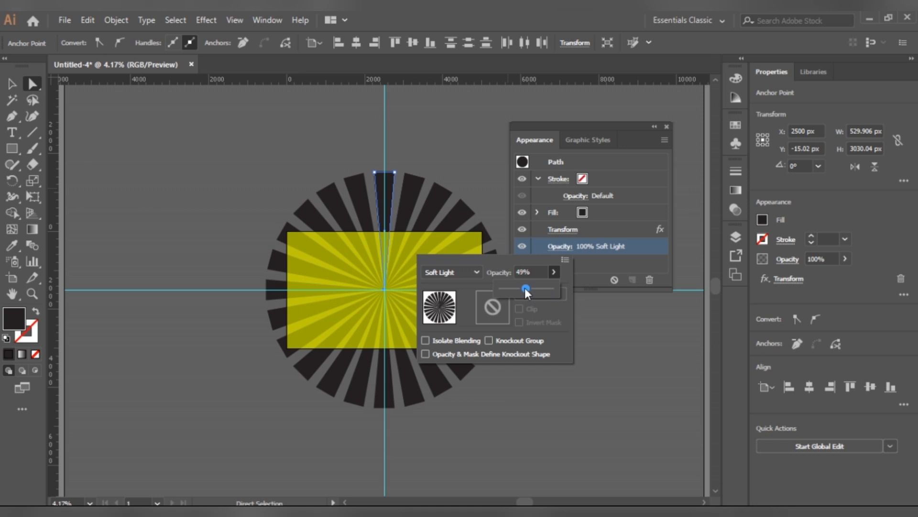
left_click_drag(525, 288, 525, 288)
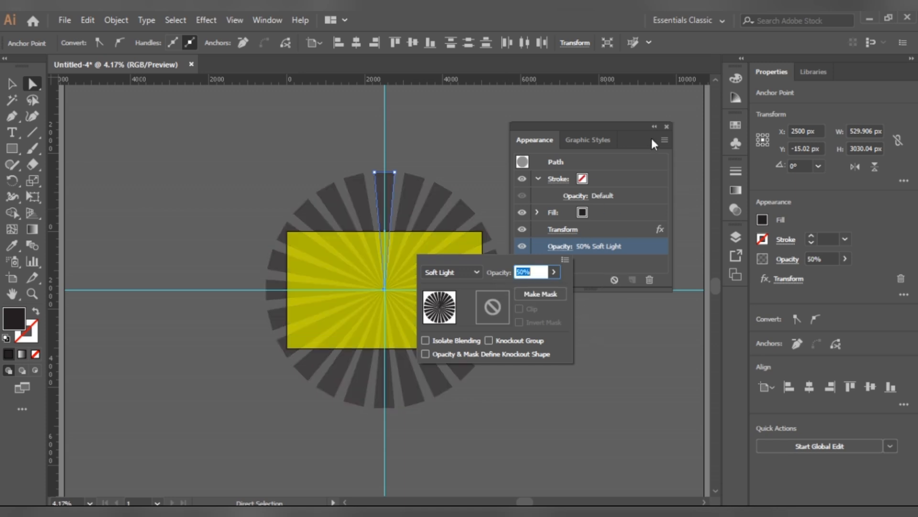
left_click(668, 126)
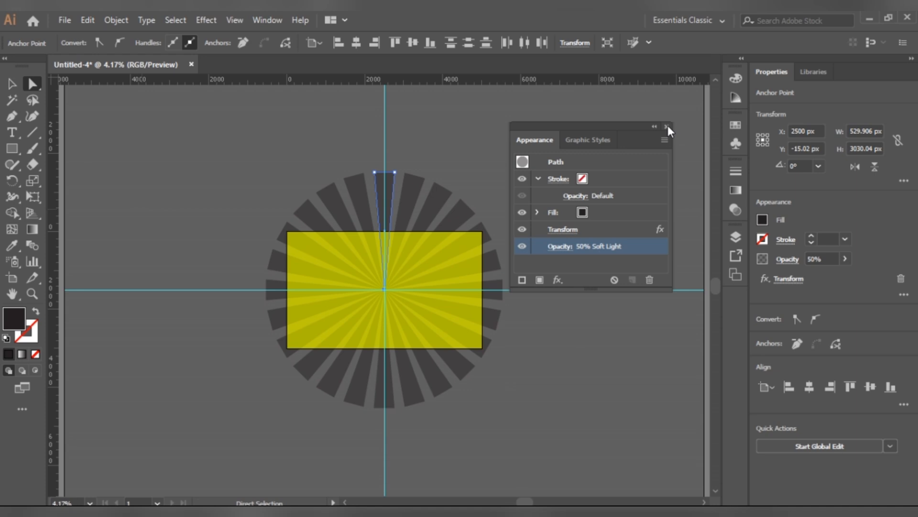
left_click(655, 127)
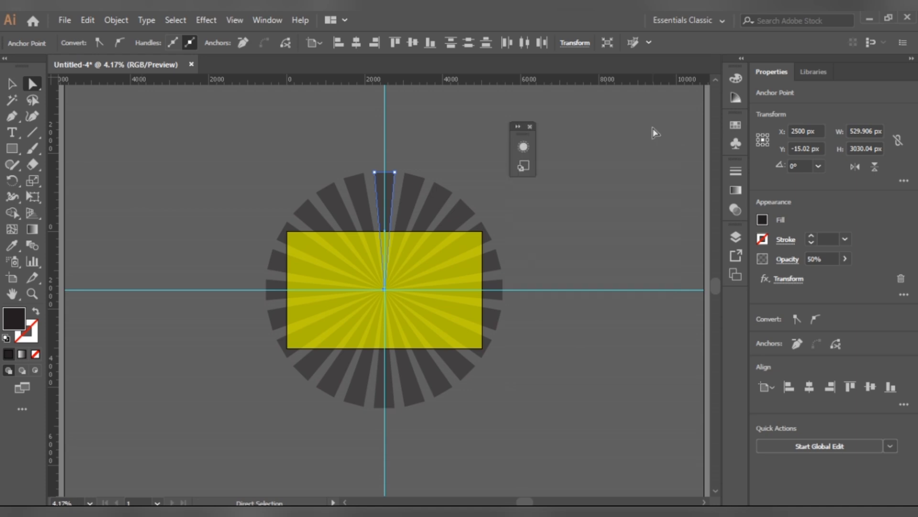
left_click(530, 127)
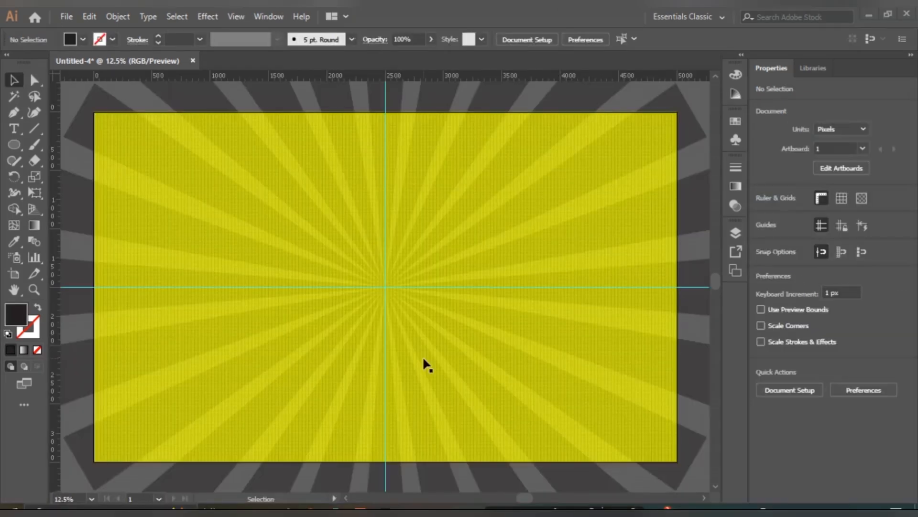
Step: Draw a black ellipse about 2137 x 1077 px and centre it horizontally and vertically on the artboard
left_click(14, 144)
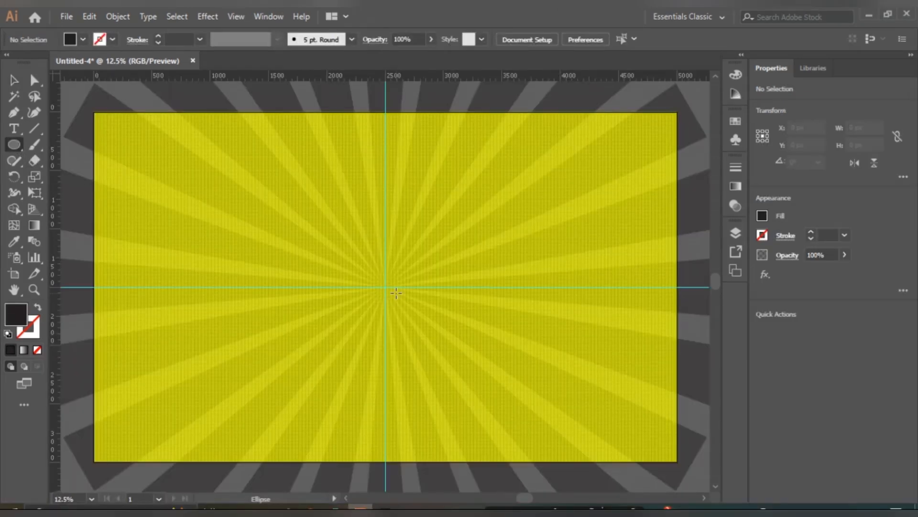
left_click_drag(300, 250, 551, 376)
key("v")
left_click_drag(458, 329, 421, 313)
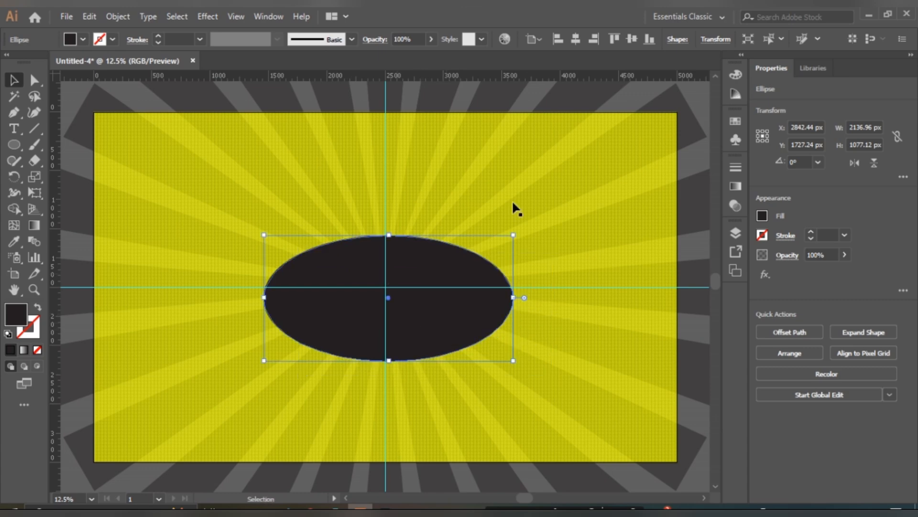
left_click(577, 39)
left_click(632, 39)
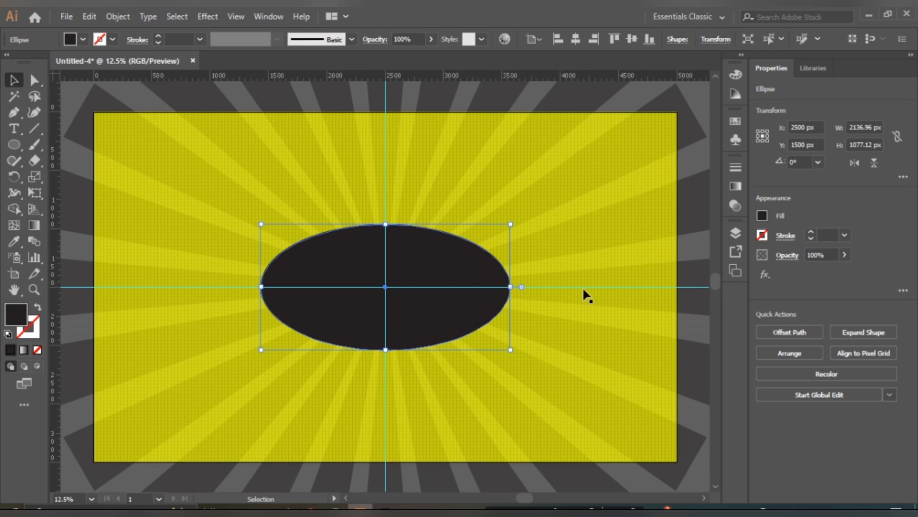
Step: Apply a previewed Zig Zag effect to the ellipse's fill with 10 px absolute size, 4 ridges per segment and smooth points
left_click(901, 290)
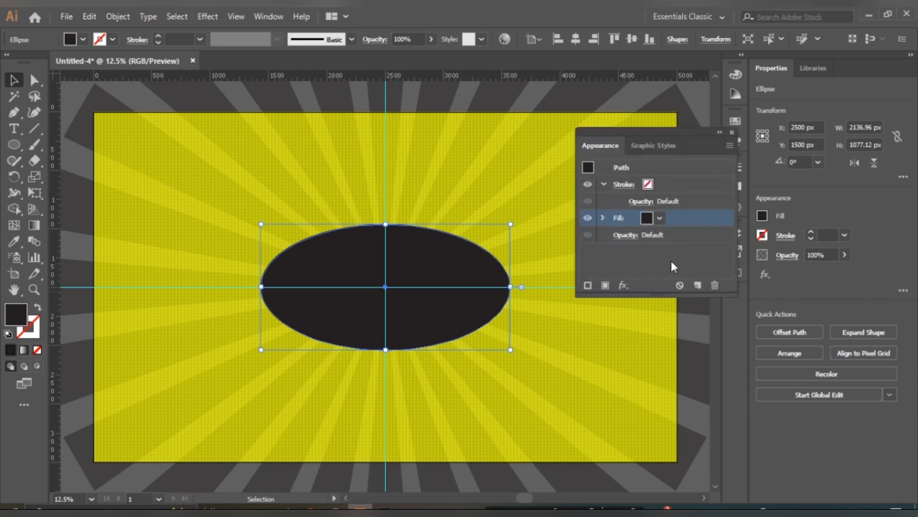
left_click(619, 286)
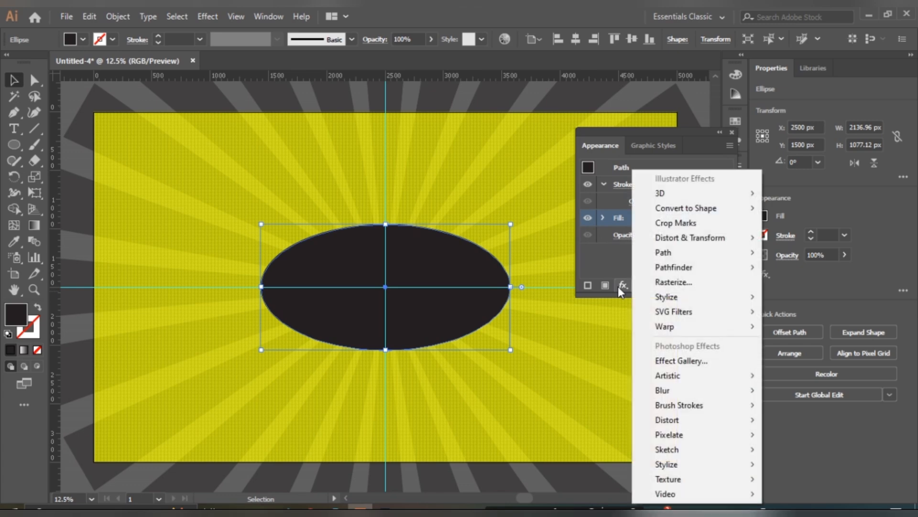
mouse_move(708, 243)
mouse_move(738, 242)
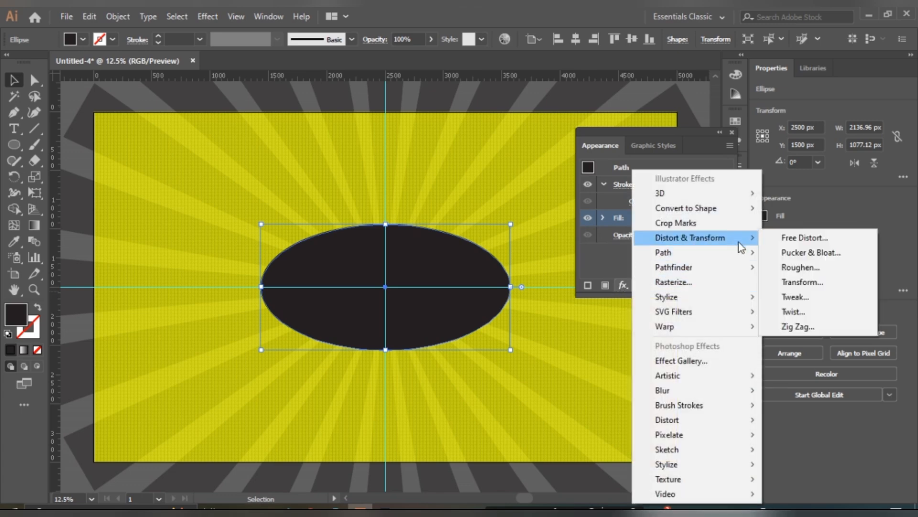
left_click(795, 327)
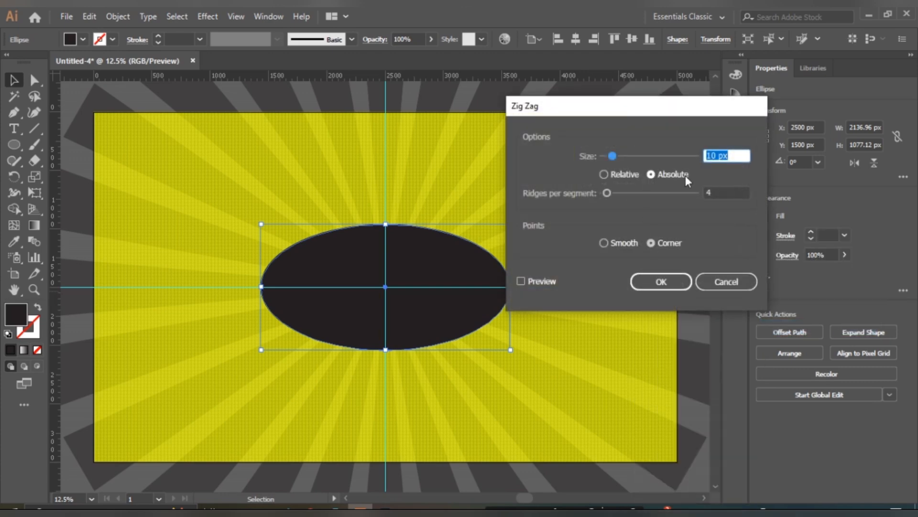
left_click(612, 242)
left_click(540, 281)
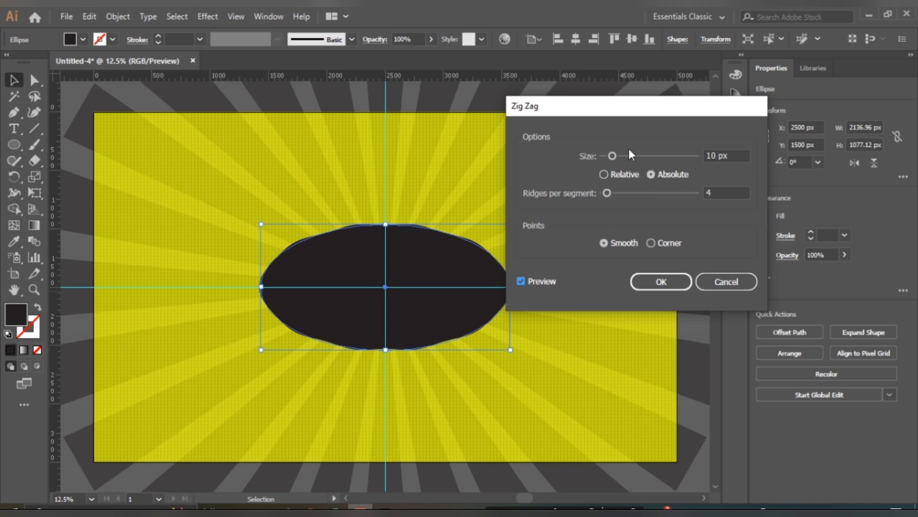
left_click(658, 281)
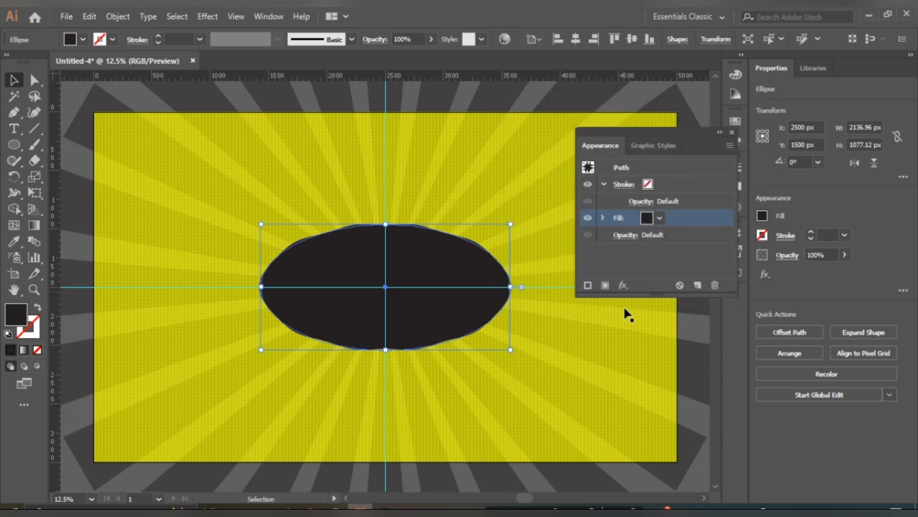
Step: Add a Pucker & Bloat effect of -27% to the ellipse's fill to form a spiky burst
left_click(624, 285)
mouse_move(746, 238)
left_click(788, 253)
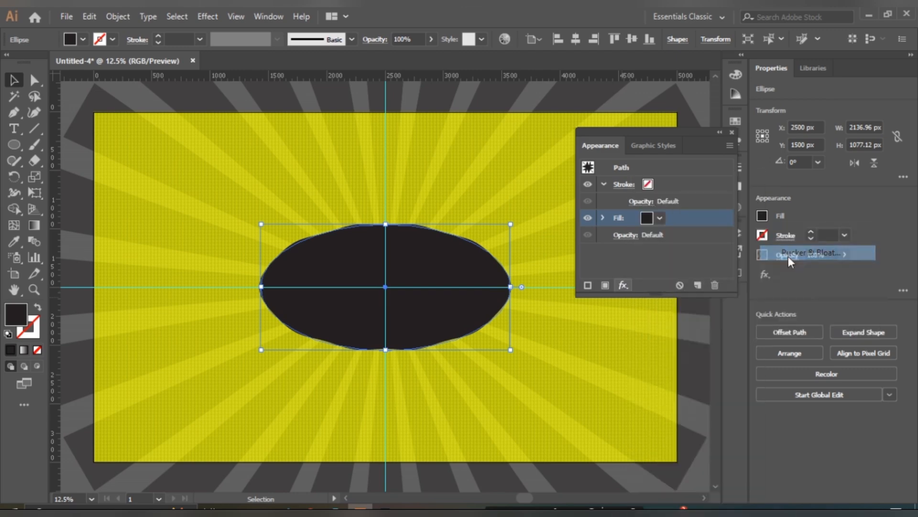
left_click(584, 253)
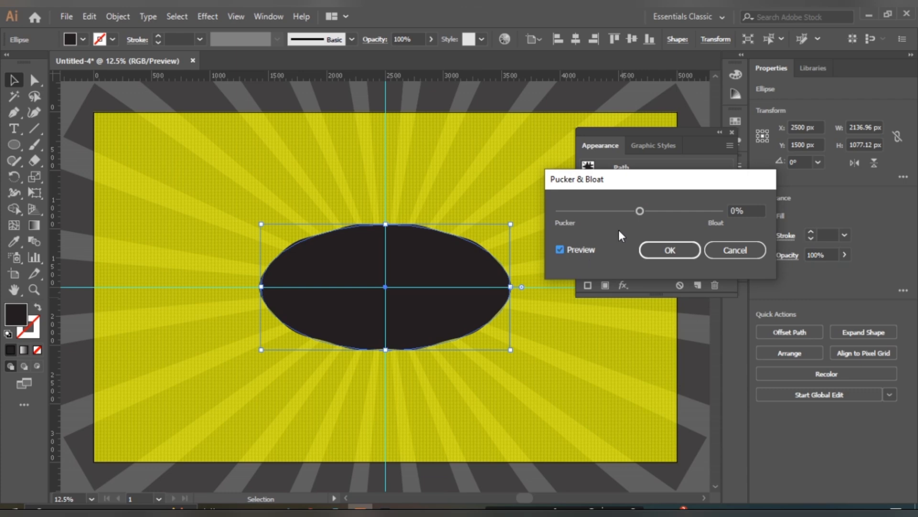
left_click_drag(637, 212, 630, 210)
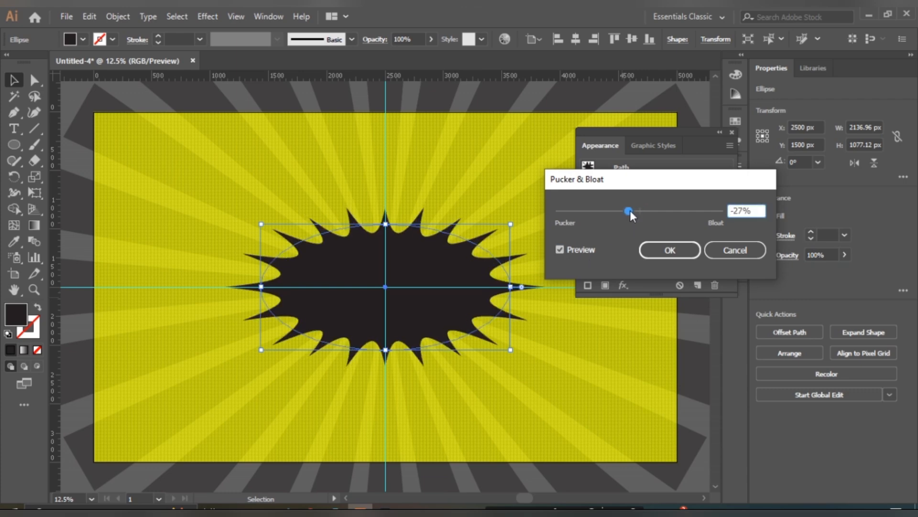
left_click(668, 253)
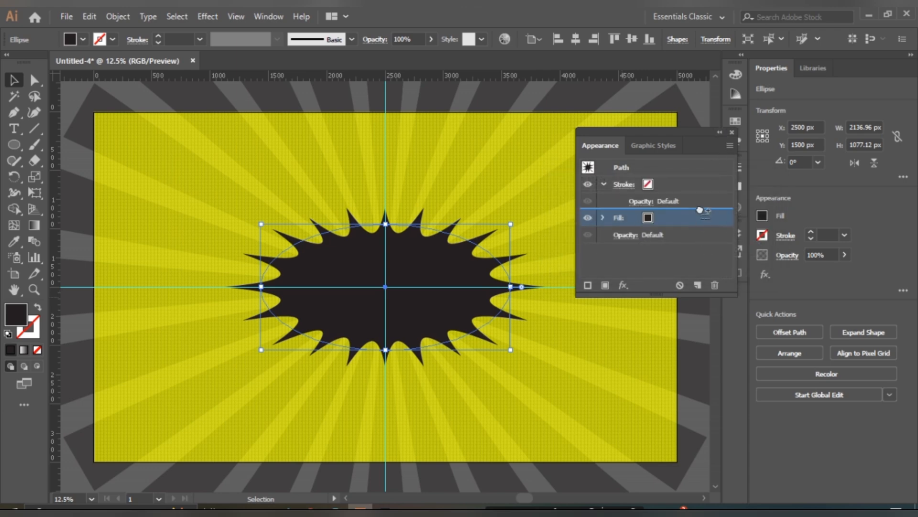
Step: Duplicate the burst's black fill together with its effects and colour the upper copy red
key("ctrl+/")
left_click(650, 218)
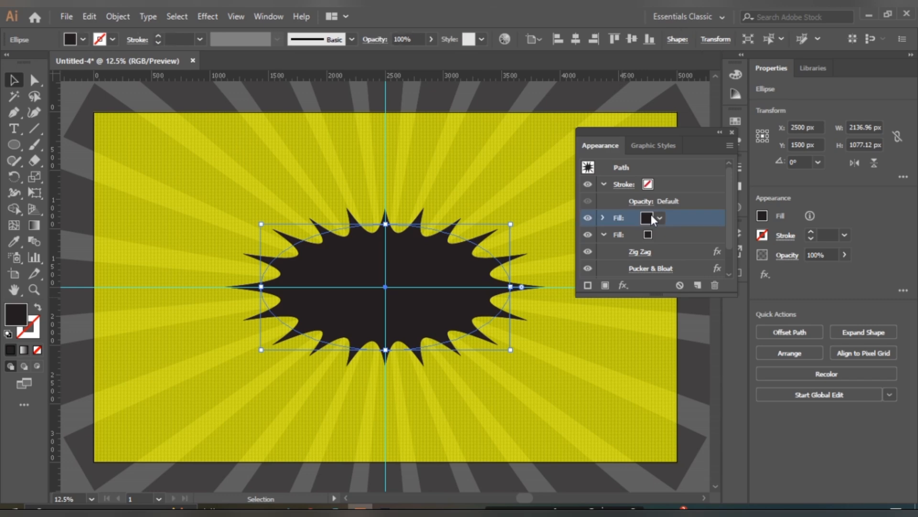
left_click(649, 218)
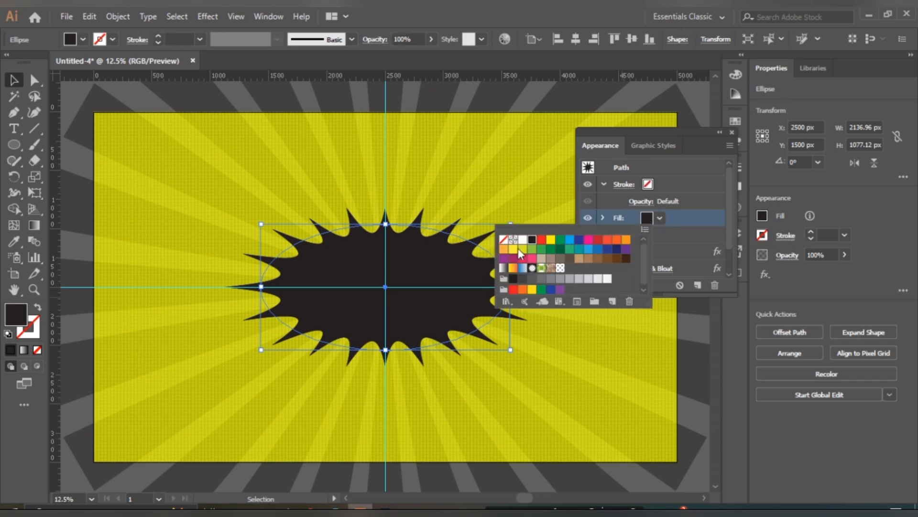
left_click(597, 241)
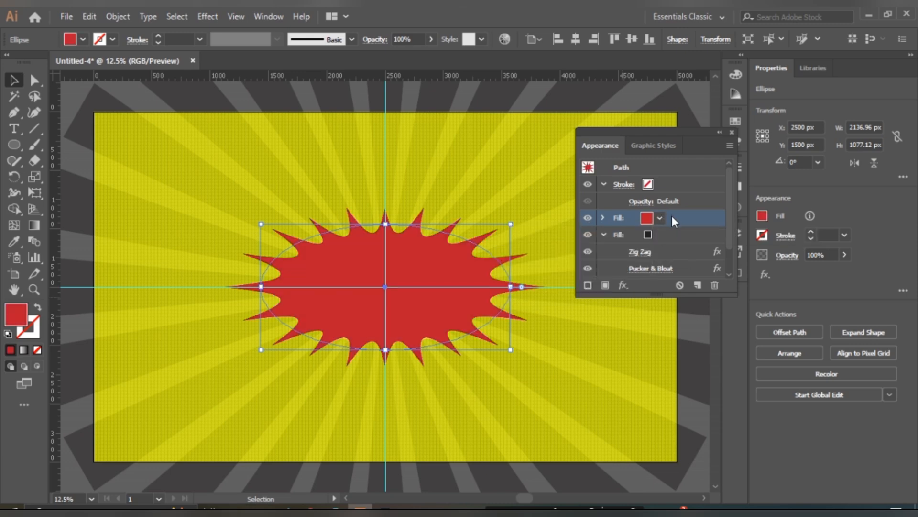
Step: Shrink the red fill inside the black one with a previewed Offset Path effect using a negative offset, Miter joins and miter limit 4
left_click(603, 216)
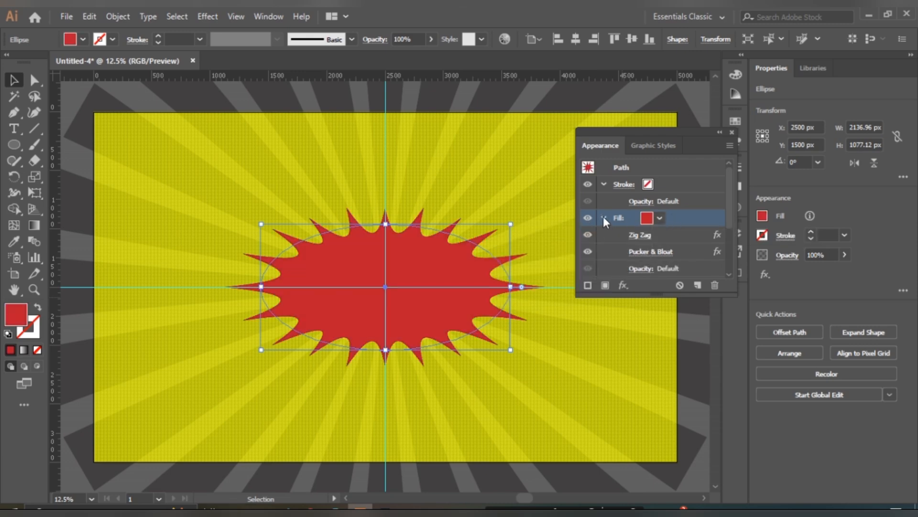
left_click(622, 285)
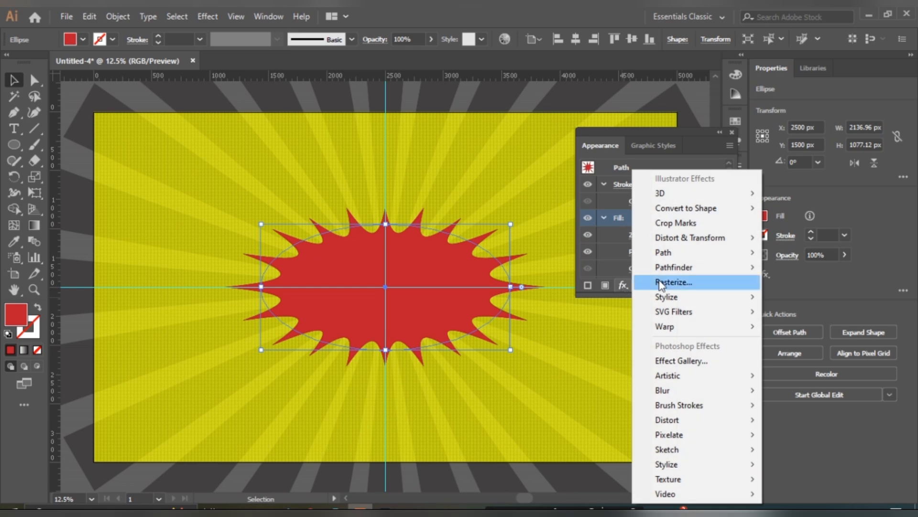
mouse_move(668, 378)
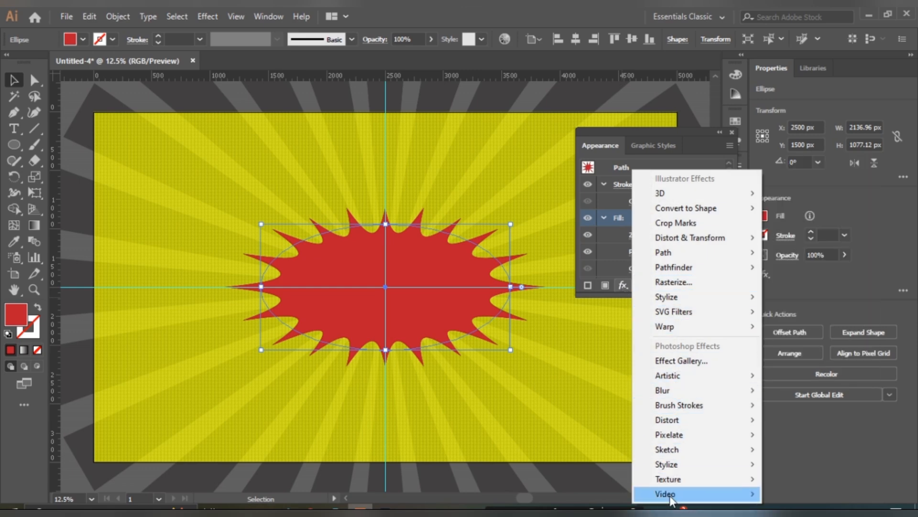
mouse_move(662, 252)
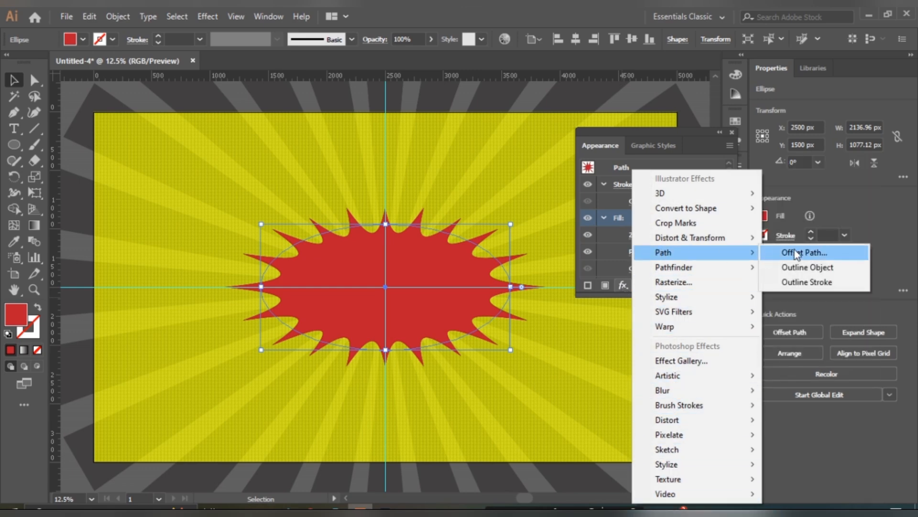
left_click(784, 191)
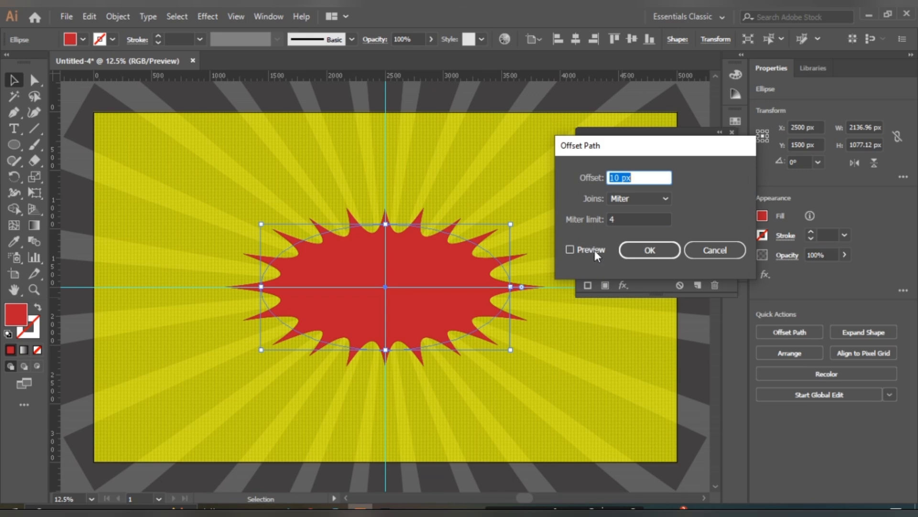
left_click(594, 251)
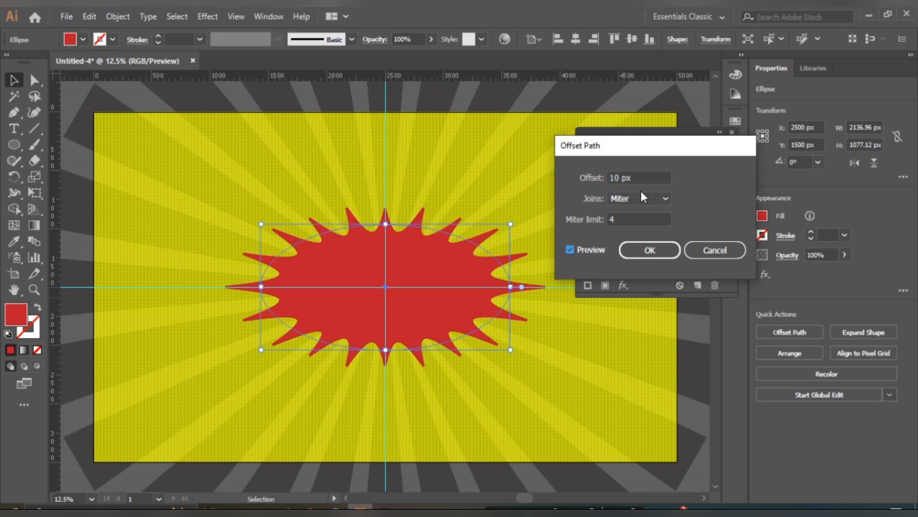
left_click(619, 178)
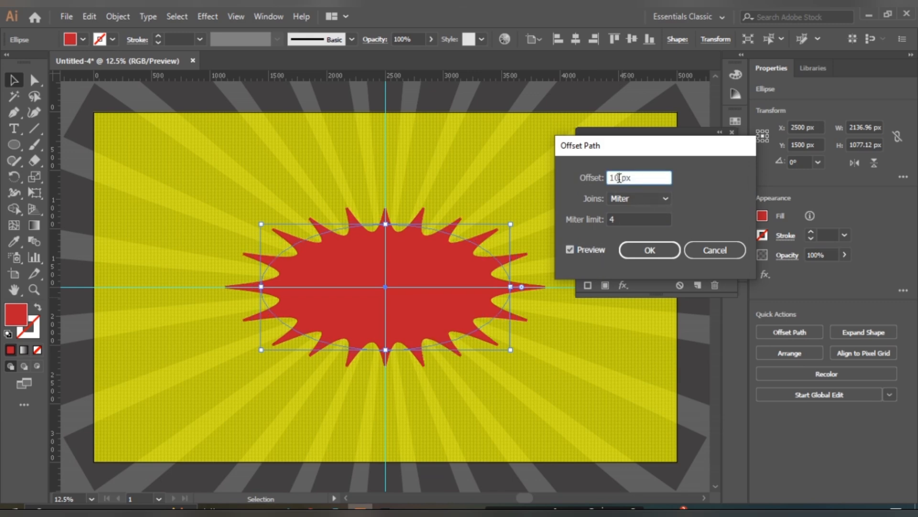
key("Down")
key("Down")
key("Down")
key("Down")
key("Down")
key("Down")
key("Down")
key("Down")
key("Down")
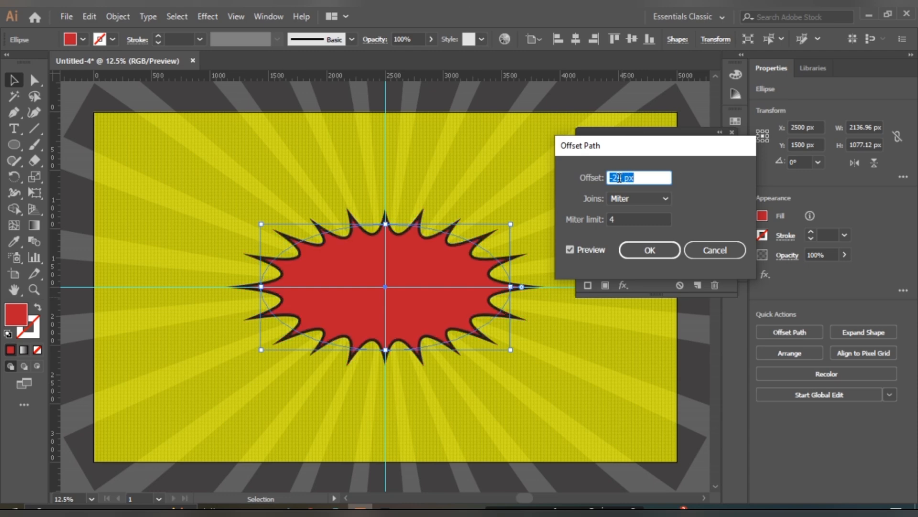
left_click(664, 245)
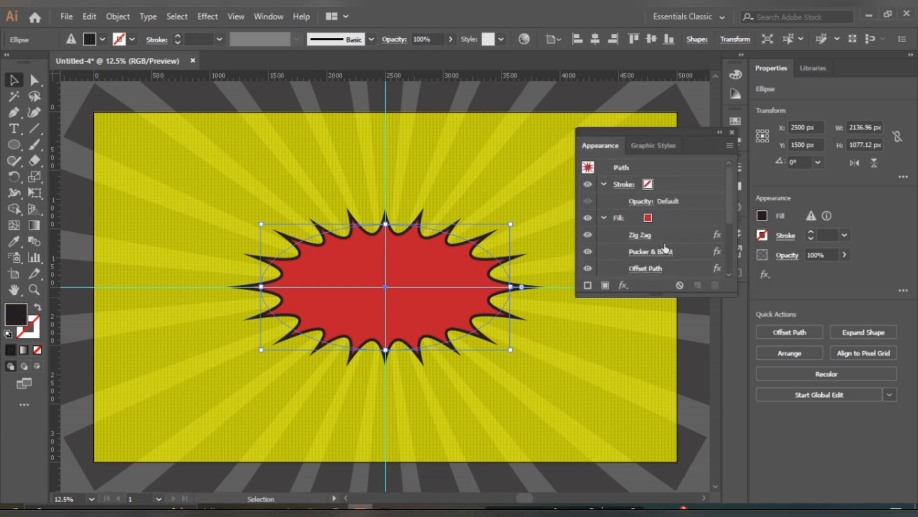
Step: Duplicate the burst's red fill together with its effects and colour the upper copy yellow
left_click(704, 216)
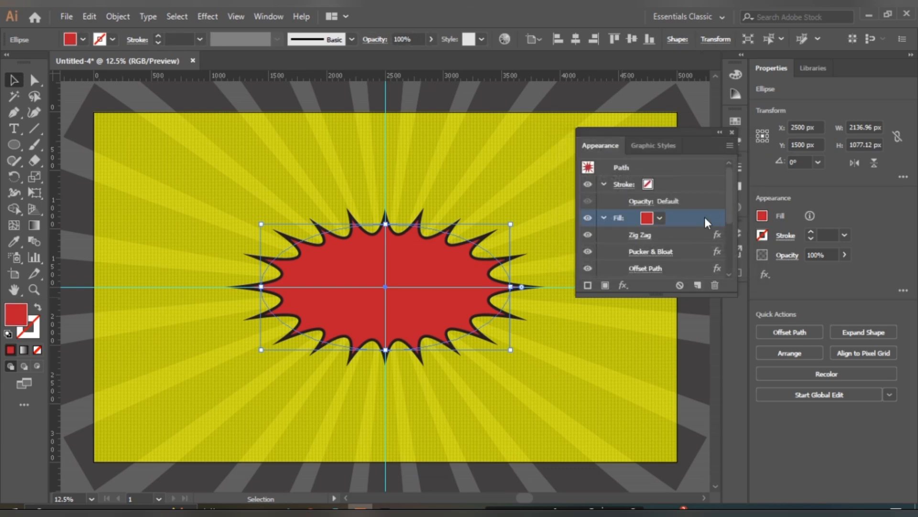
mouse_move(702, 216)
left_mouse_down()
mouse_move(696, 208)
mouse_move(730, 237)
mouse_move(727, 267)
mouse_move(724, 203)
left_mouse_up()
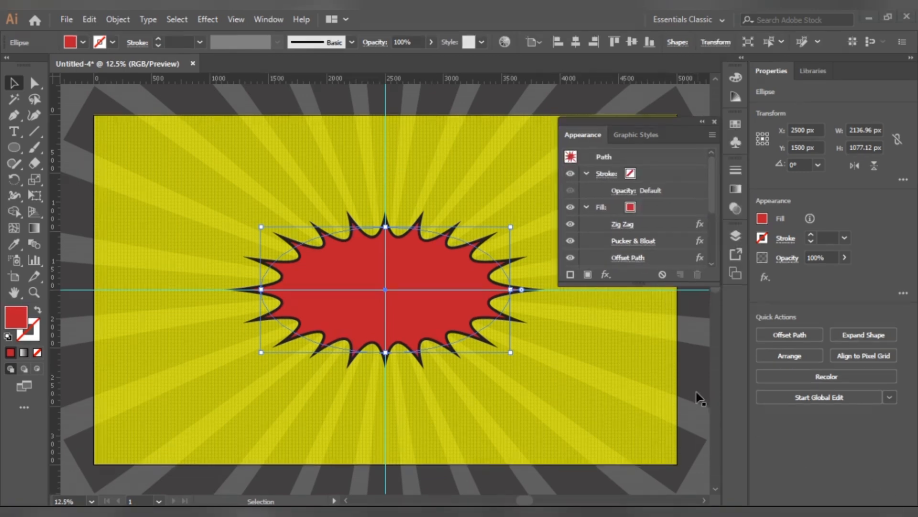
left_click(673, 209)
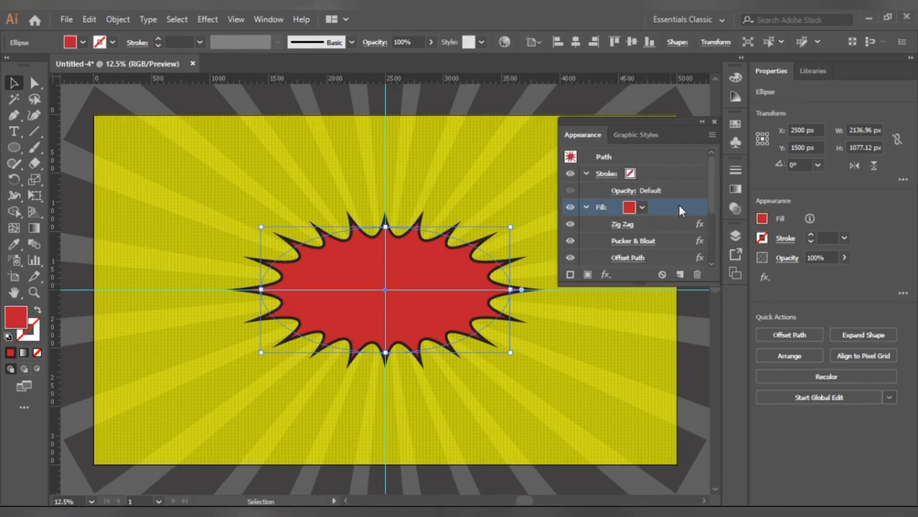
mouse_move(679, 205)
left_mouse_down()
mouse_move(711, 231)
mouse_move(711, 194)
mouse_move(675, 194)
mouse_move(710, 223)
mouse_move(706, 181)
left_mouse_up()
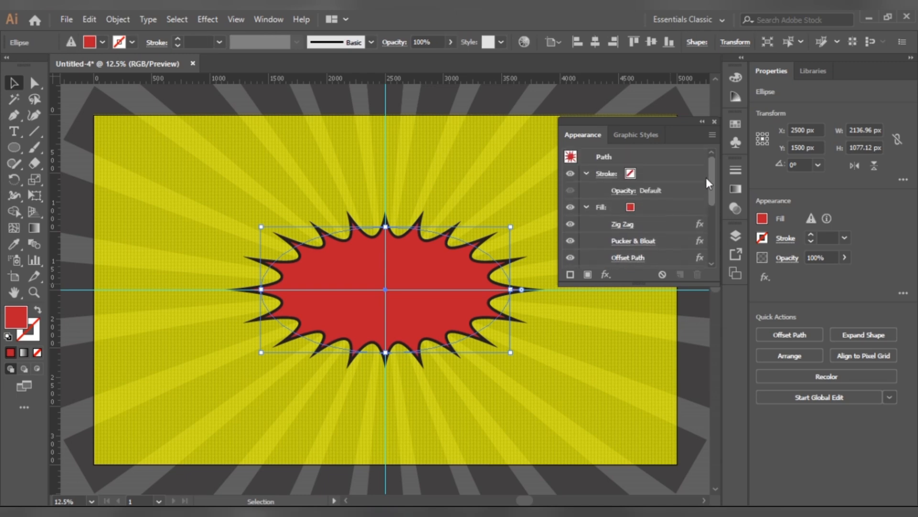
left_click(643, 206)
left_click(629, 206)
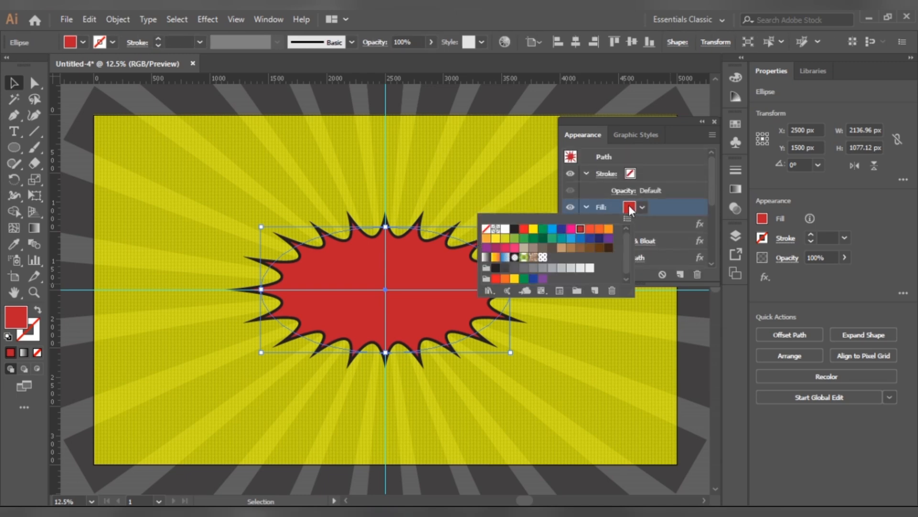
left_click(505, 238)
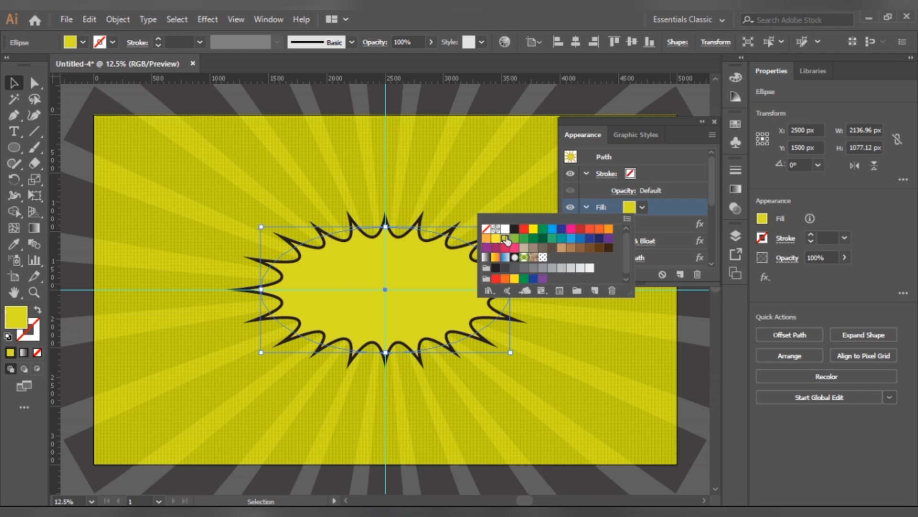
left_click(710, 196)
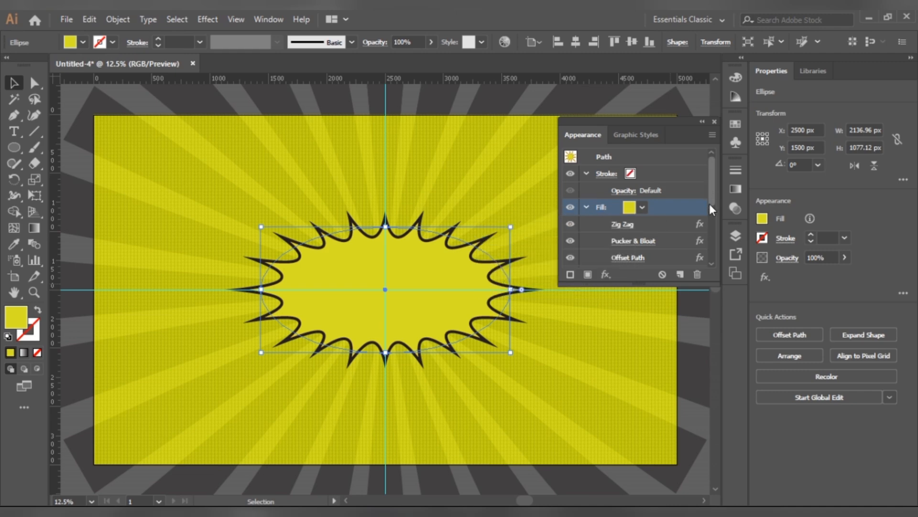
Step: Apply another previewed Offset Path effect to the yellow fill with a -26 px offset, Miter joins and miter limit 4
left_click(604, 274)
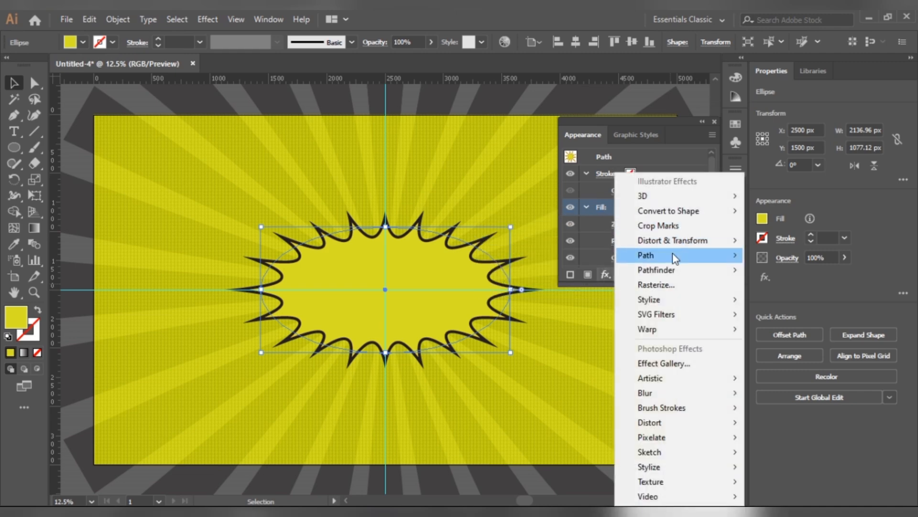
mouse_move(709, 259)
left_click(764, 254)
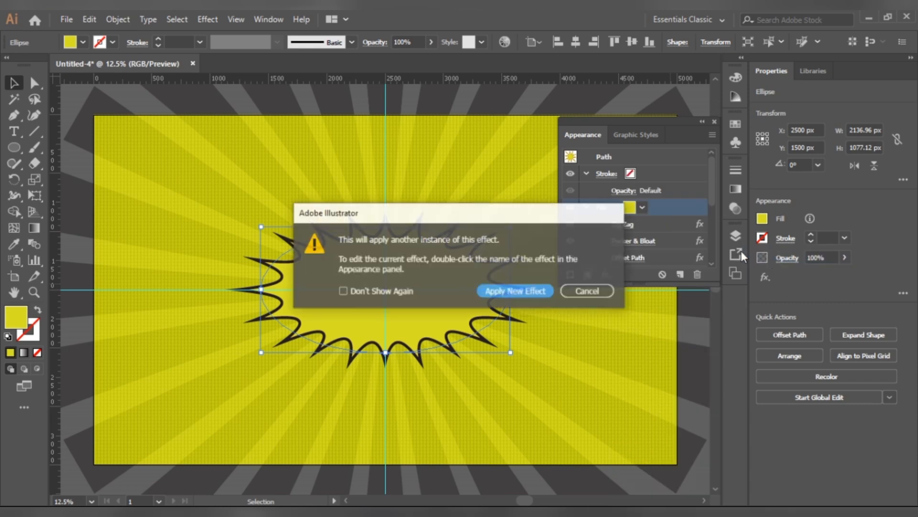
left_click(522, 289)
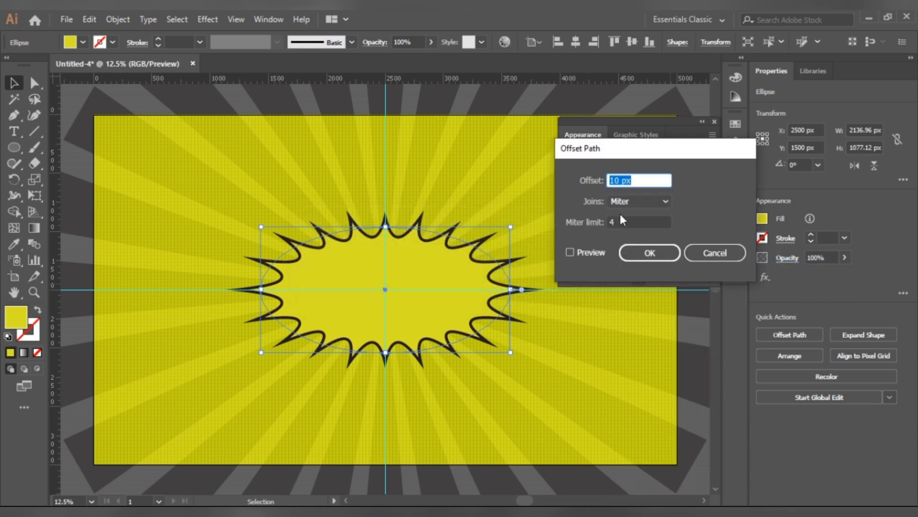
left_click(578, 252)
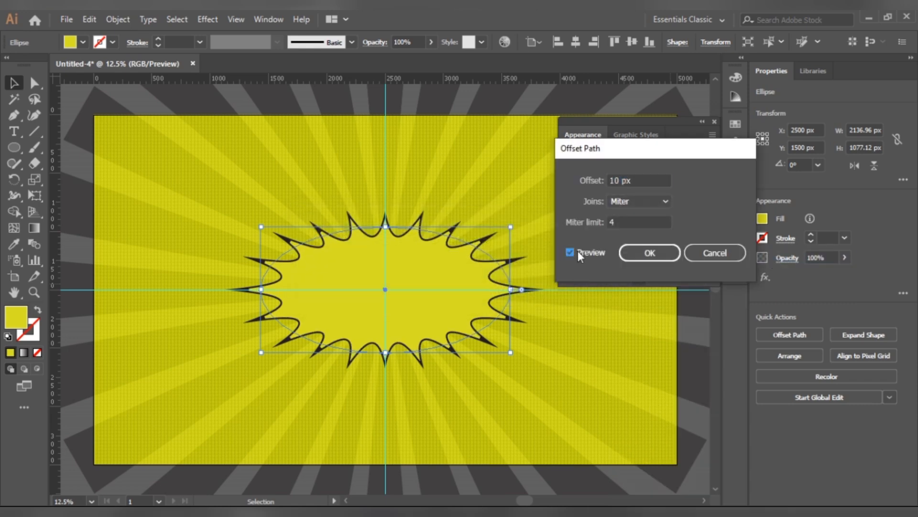
left_click(621, 181)
key("Down")
key("Down")
key("Down")
key("Down")
key("Down")
key("Down")
key("Down")
key("Down")
key("Down")
key("Down")
key("Down")
key("Down")
key("Down")
key("Down")
key("Down")
key("Down")
key("Down")
key("Down")
key("Down")
key("Down")
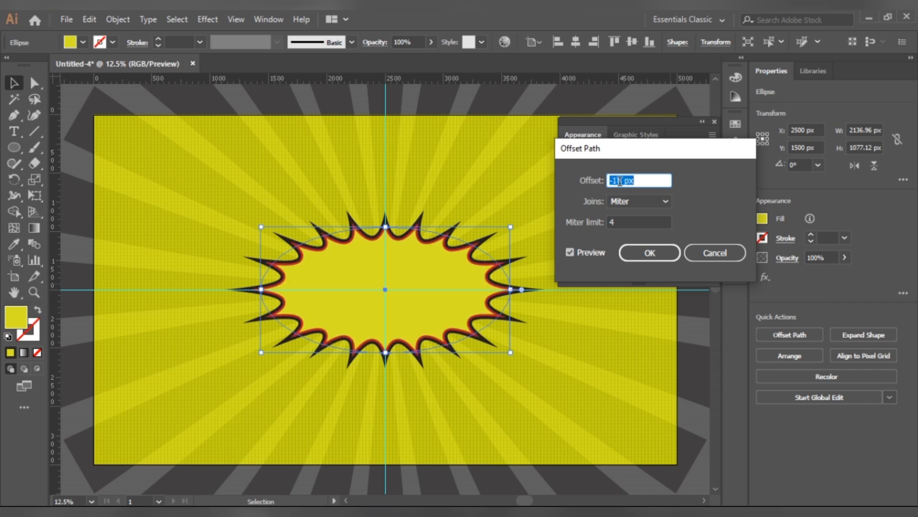
key("Down")
key("Down")
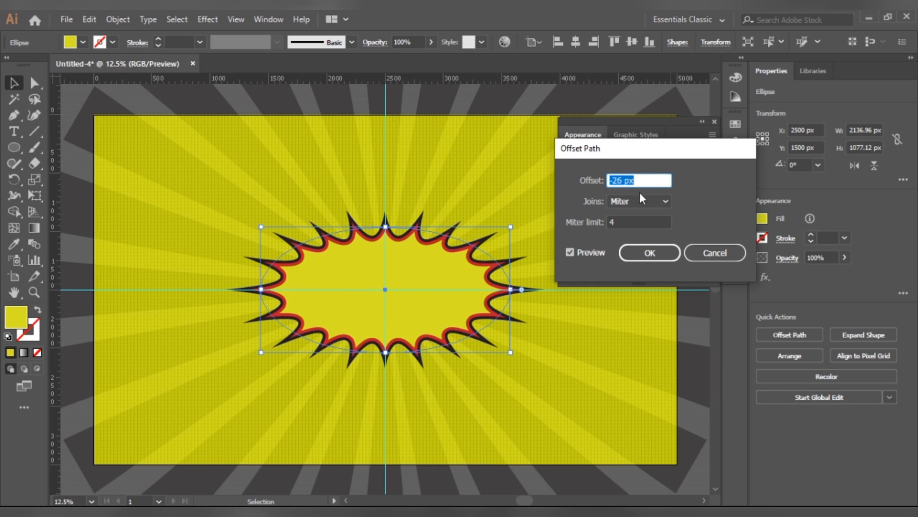
left_click(647, 251)
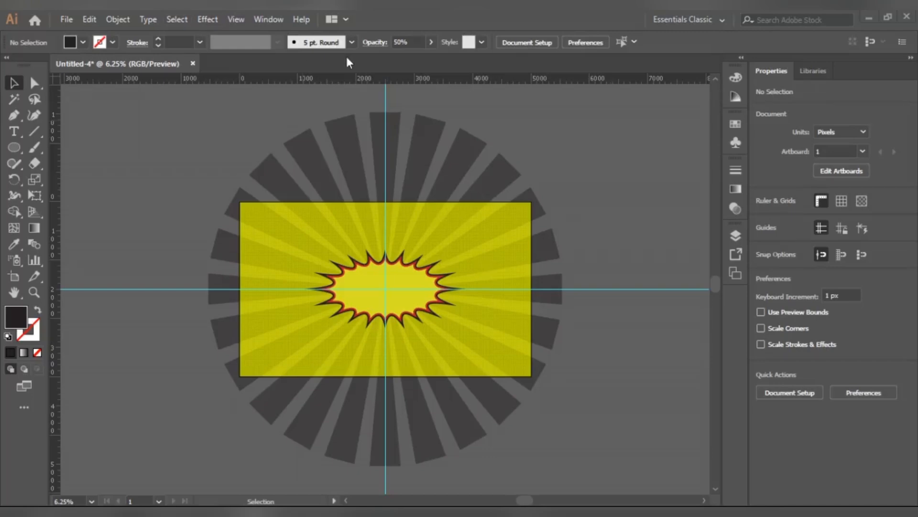
Step: Expand the appearance of the sunburst ray so its transformed copies become real shapes, and deselect it
left_click(392, 123)
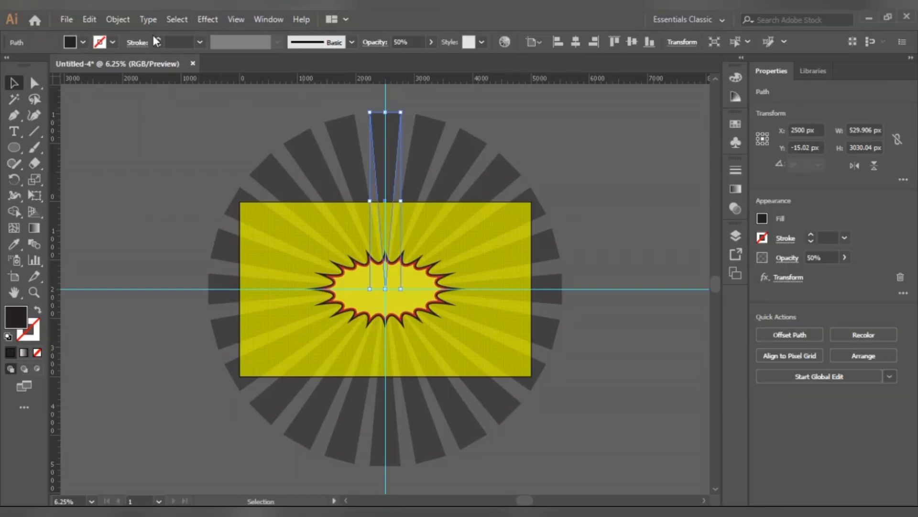
left_click(118, 19)
left_click(174, 173)
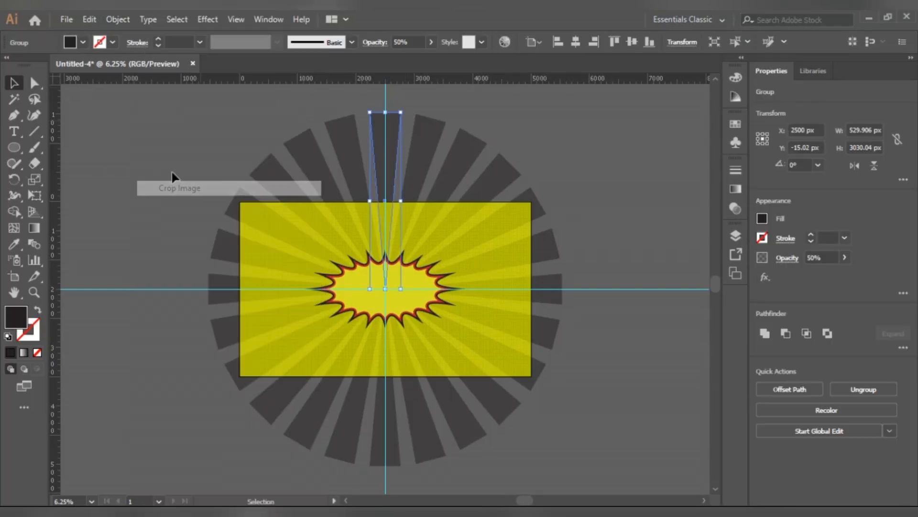
left_click(583, 157)
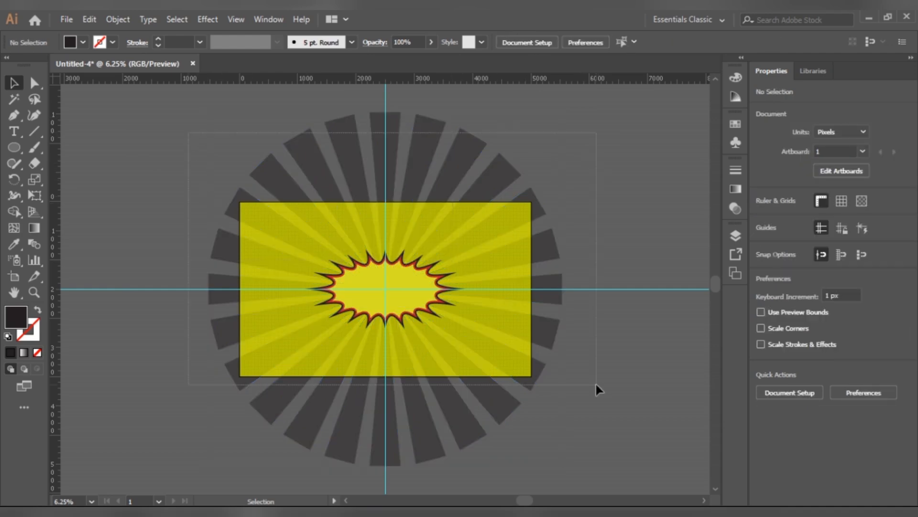
Step: Delete the vertical and horizontal guides crossing the artboard's centre
key("ctrl+a")
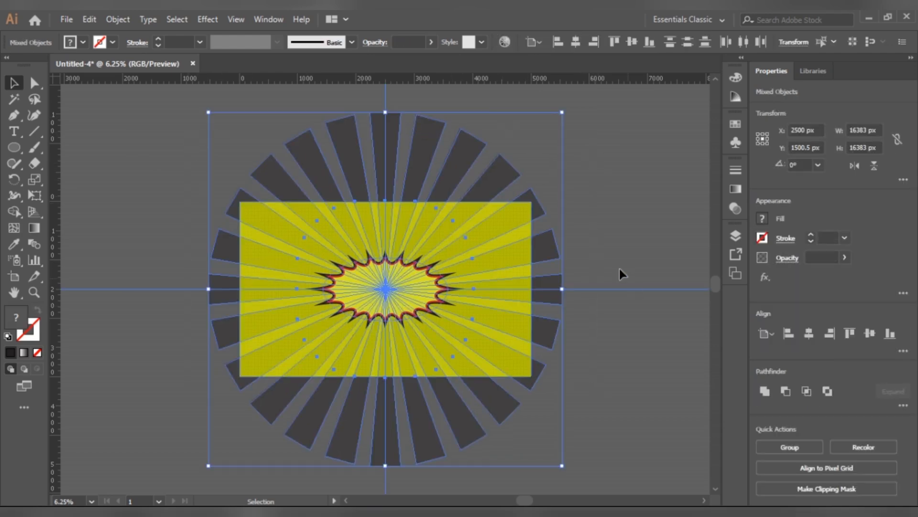
left_click(631, 263)
left_click_drag(620, 346, 621, 346)
key("Delete")
left_click_drag(348, 96, 414, 91)
key("Delete")
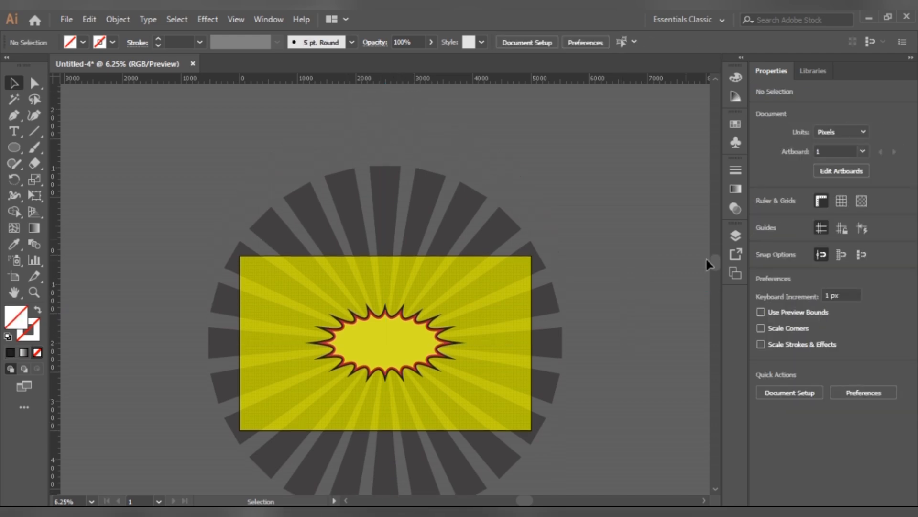
Step: Select all artwork and remove the ray parts outside all four artboard edges with the Shape Builder tool
left_click_drag(713, 265, 713, 282)
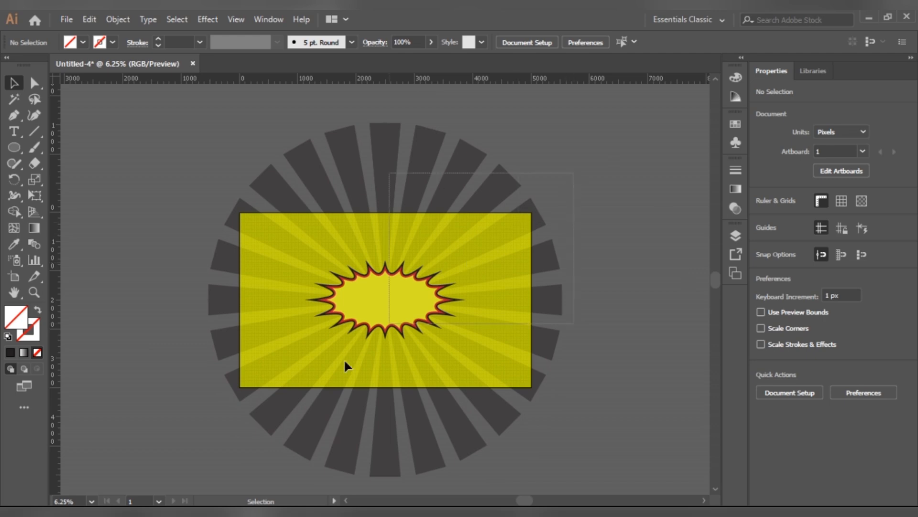
key("ctrl+a")
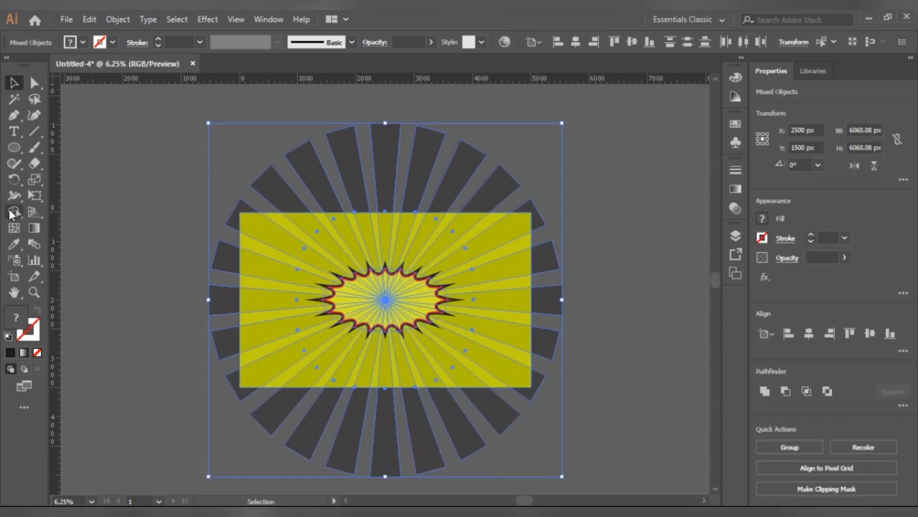
left_click(14, 212)
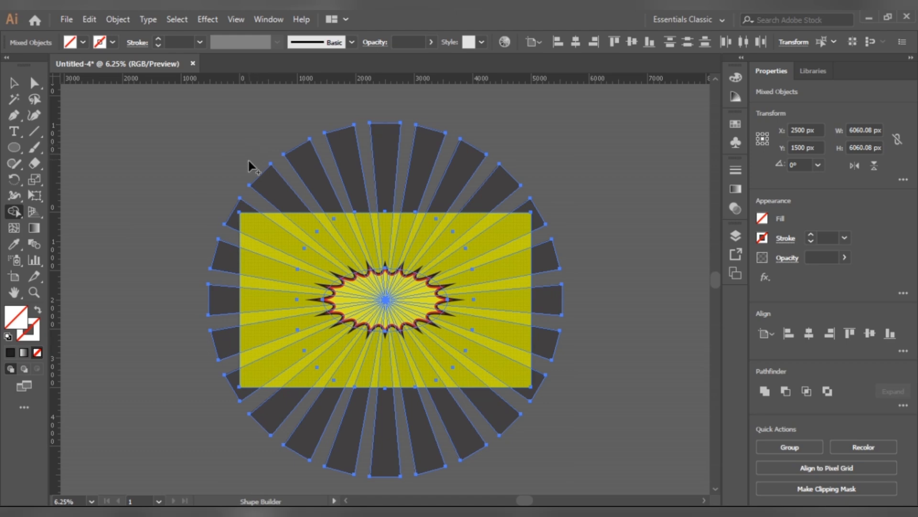
mouse_move(245, 174)
left_mouse_down()
mouse_move(442, 167)
mouse_move(496, 174)
mouse_move(533, 200)
left_mouse_up()
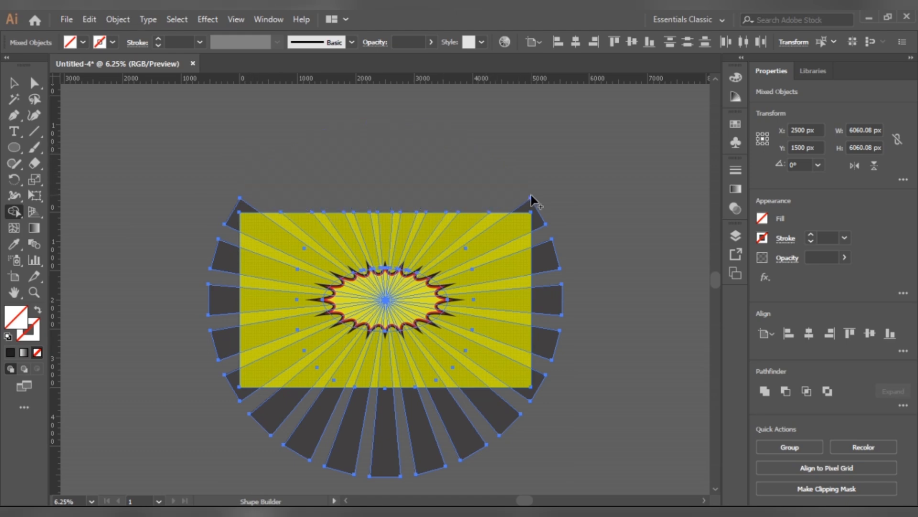
mouse_move(257, 192)
left_mouse_down()
mouse_move(234, 210)
mouse_move(218, 271)
mouse_move(230, 381)
left_mouse_up()
mouse_move(231, 380)
left_mouse_down()
mouse_move(315, 415)
mouse_move(513, 413)
left_mouse_up()
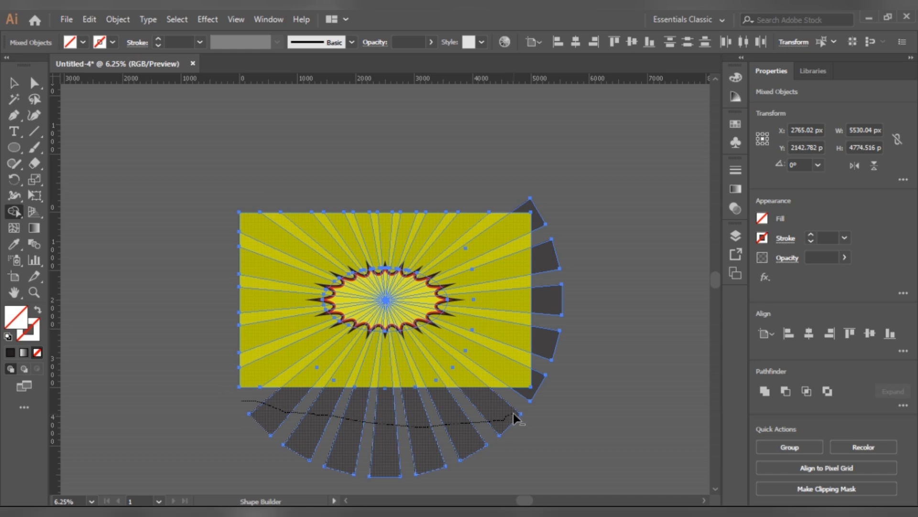
mouse_move(545, 387)
left_mouse_down()
mouse_move(558, 357)
mouse_move(538, 214)
left_mouse_up()
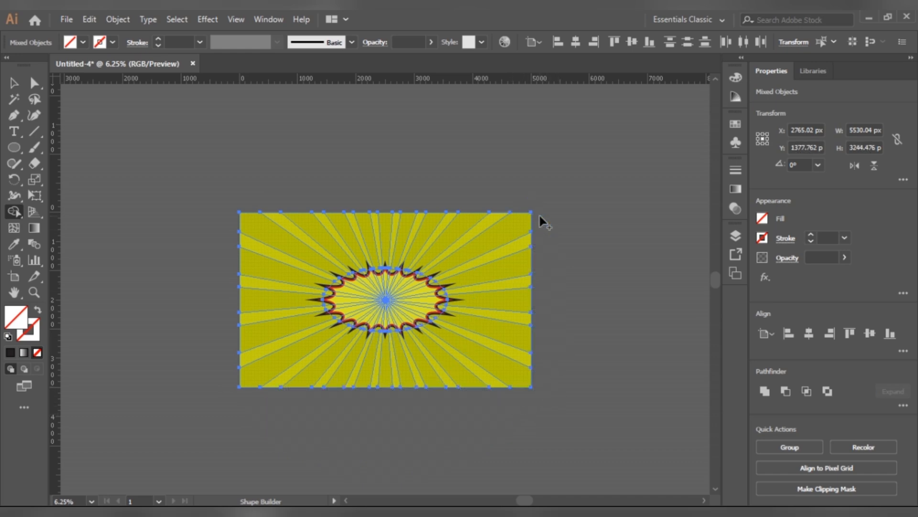
left_click(15, 84)
left_click(592, 224)
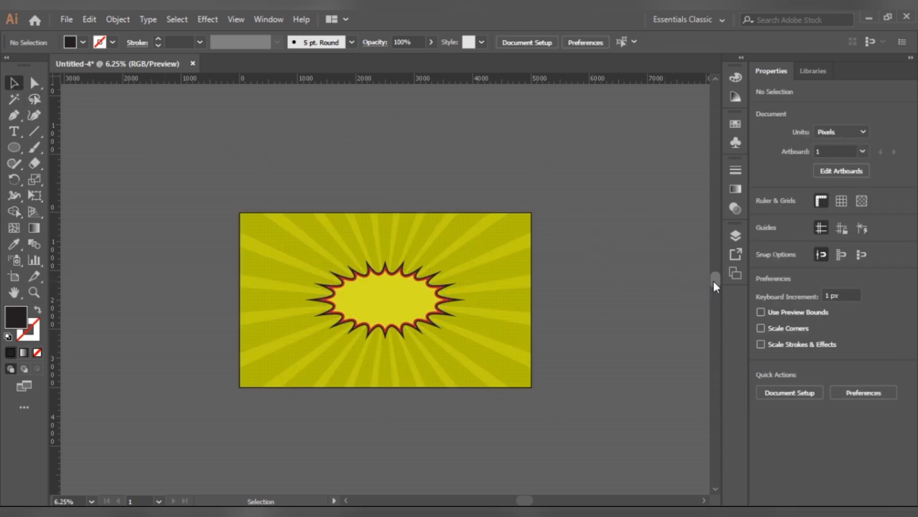
Step: Export the artboard with Save for Web as a 5000 x 3000 px JPEG at maximum quality into the freepikwork folder
left_click_drag(714, 282, 714, 288)
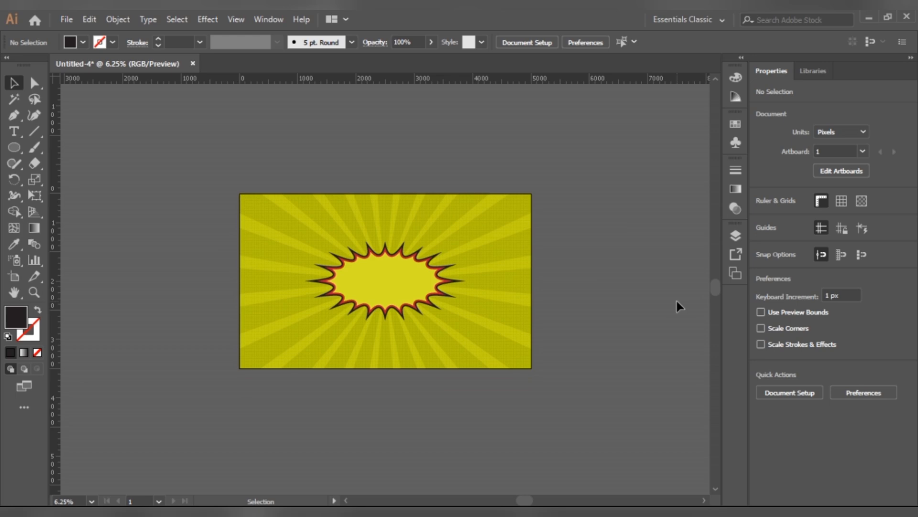
key("ctrl+equal")
key("ctrl+equal")
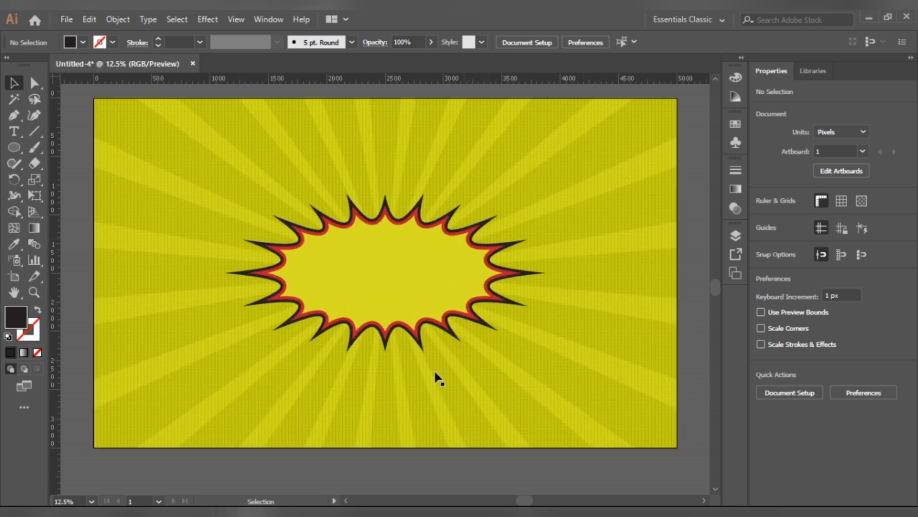
scroll(438, 378, "up", 1)
left_click(67, 18)
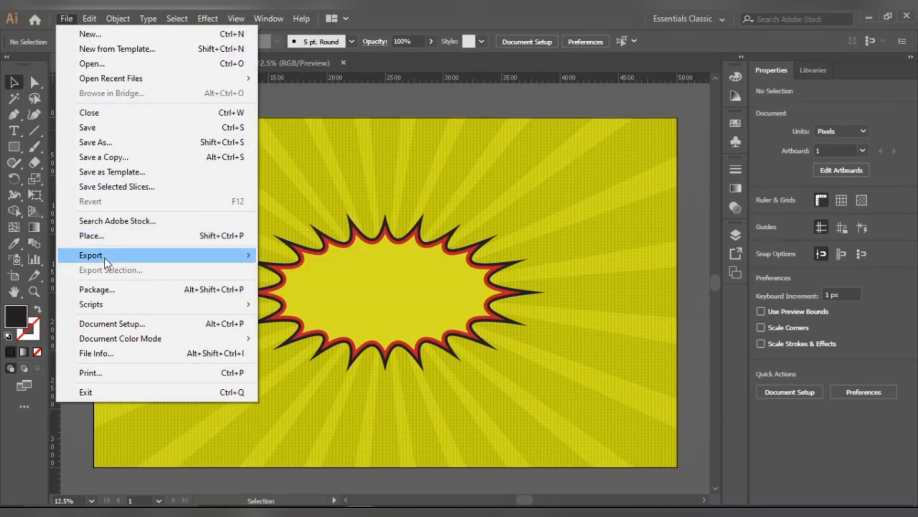
mouse_move(104, 257)
left_click(301, 281)
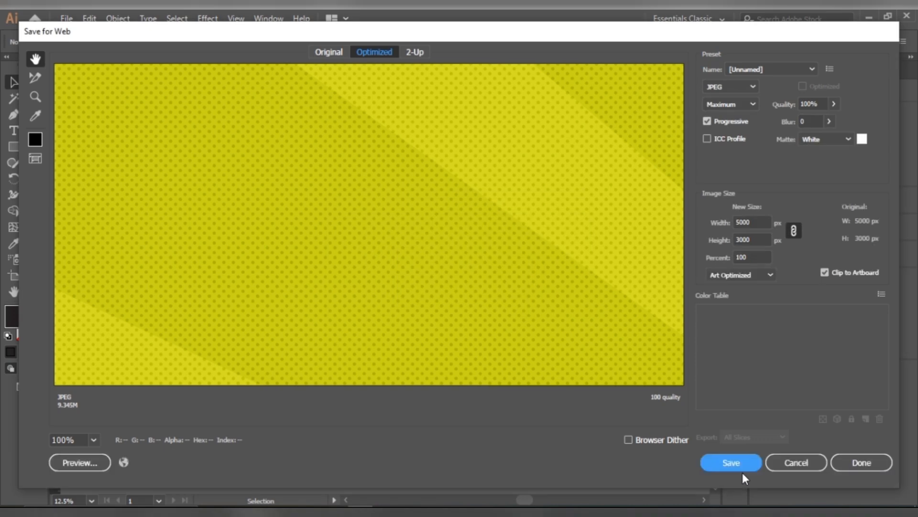
left_click(747, 466)
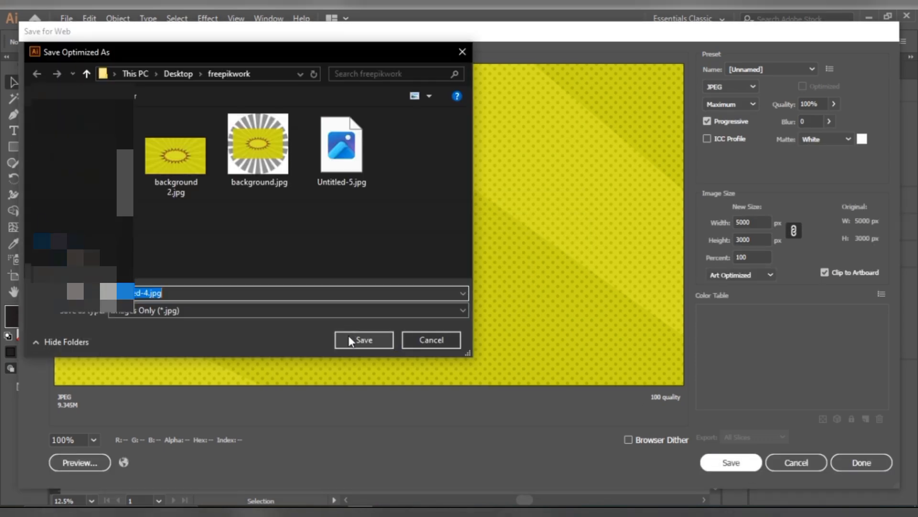
left_click(349, 337)
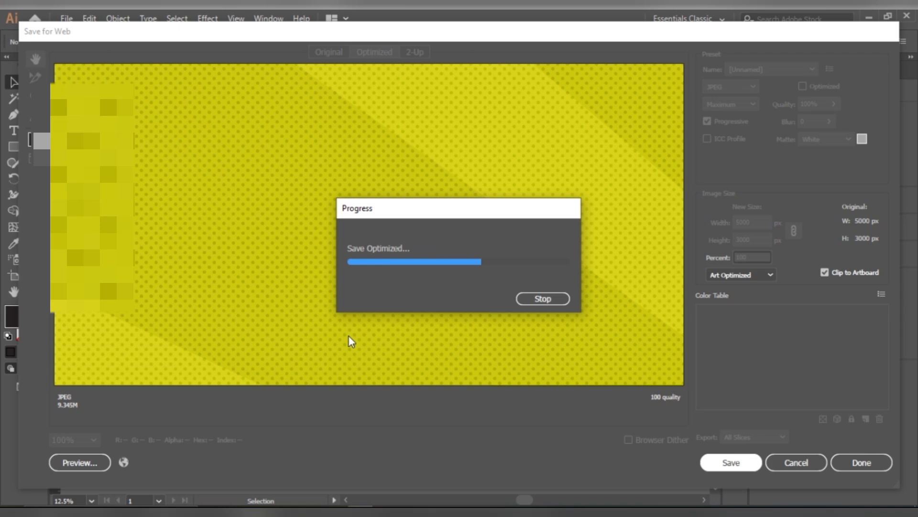